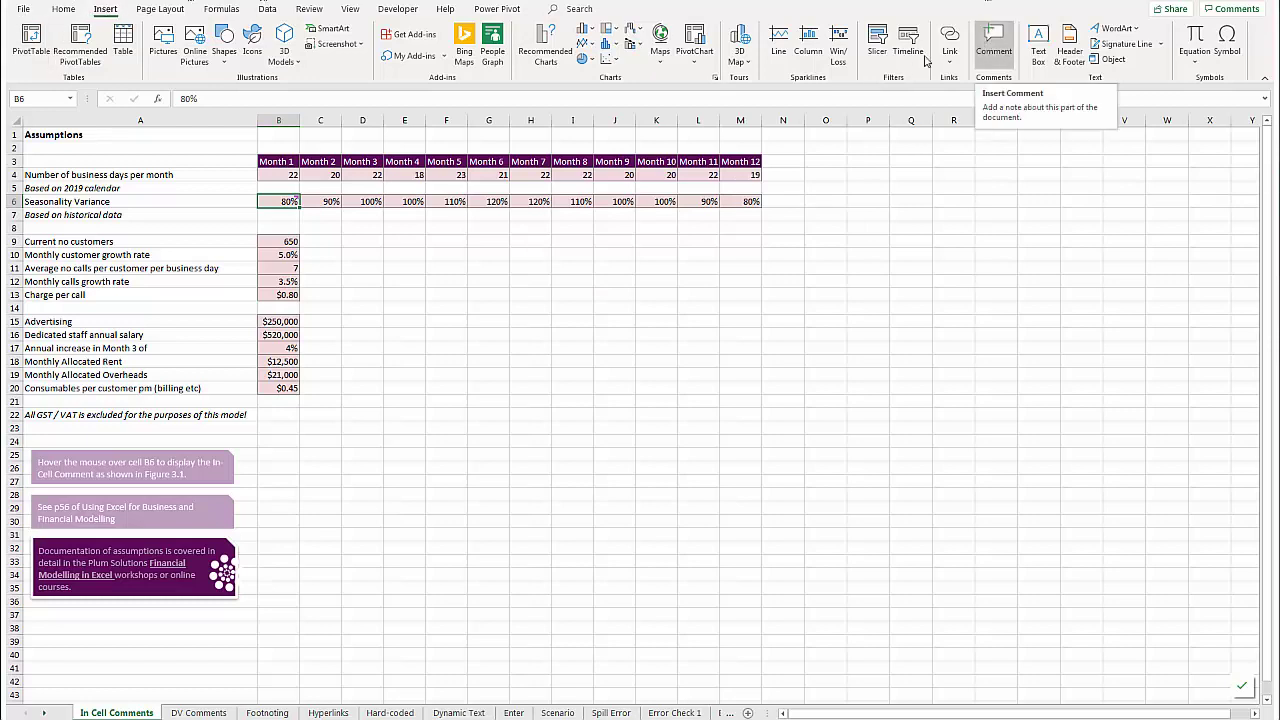
Add a note reading "dfdlkfd;" to cell B4, the Month 1 number of business days.
{"action": "mouse_move", "coordinate": [288, 201]}
{"action": "mouse_move", "coordinate": [335, 295]}
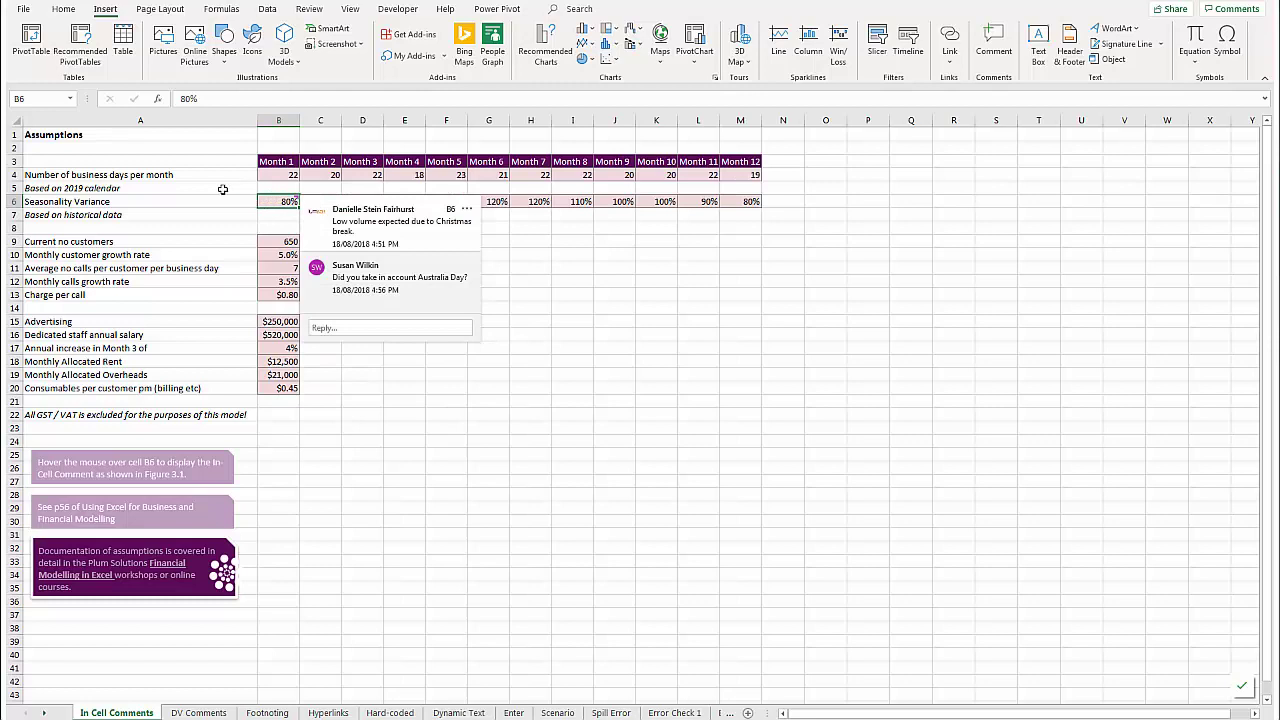
{"action": "left_click", "coordinate": [280, 178]}
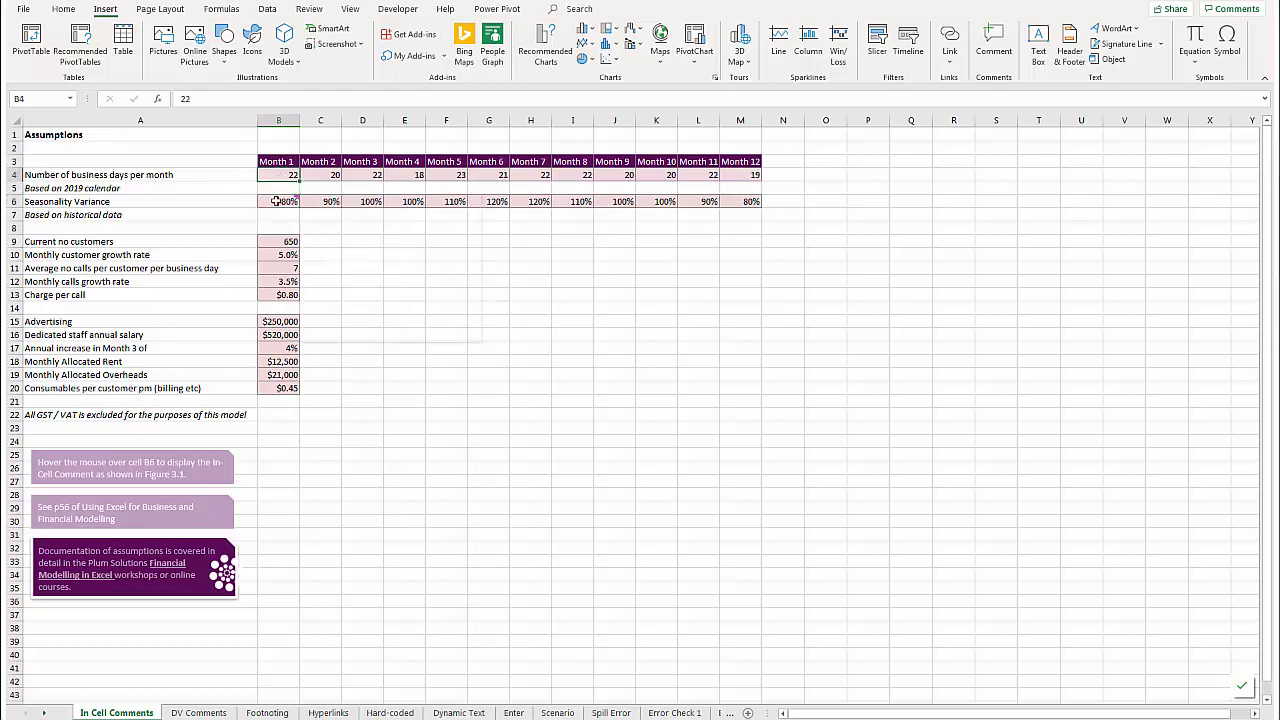
{"action": "mouse_move", "coordinate": [277, 201]}
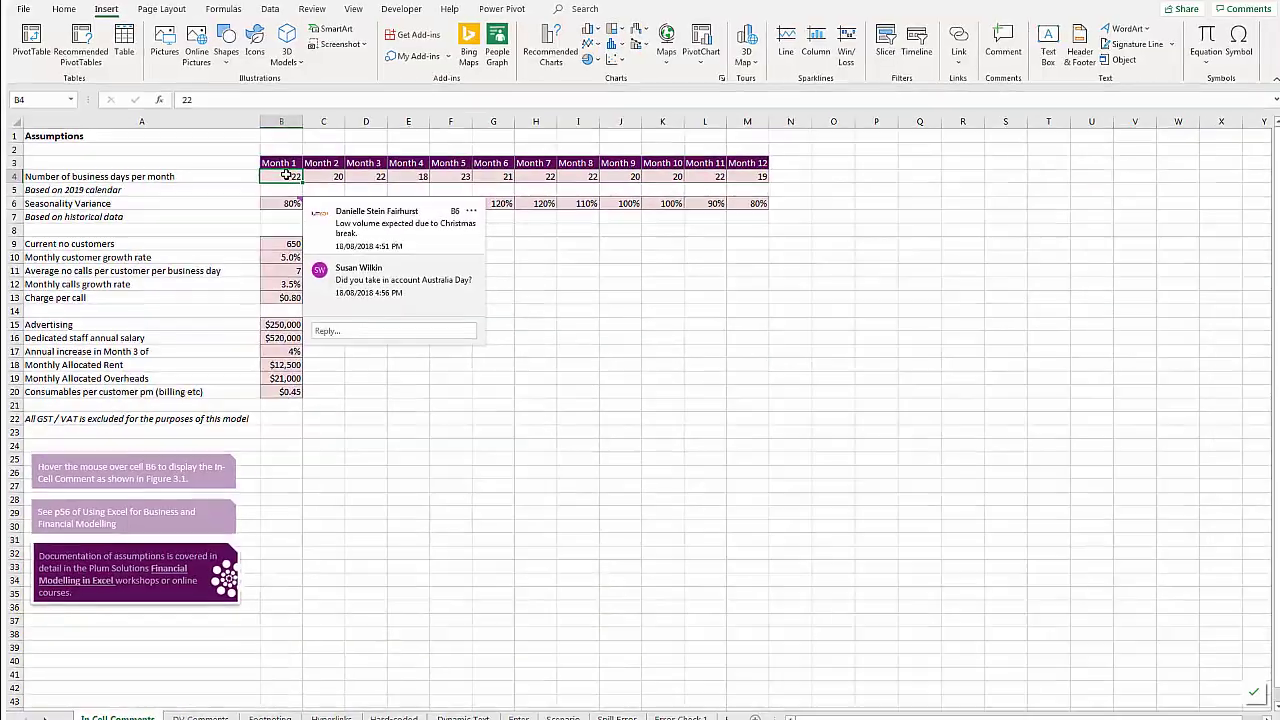
{"action": "right_click", "coordinate": [287, 174]}
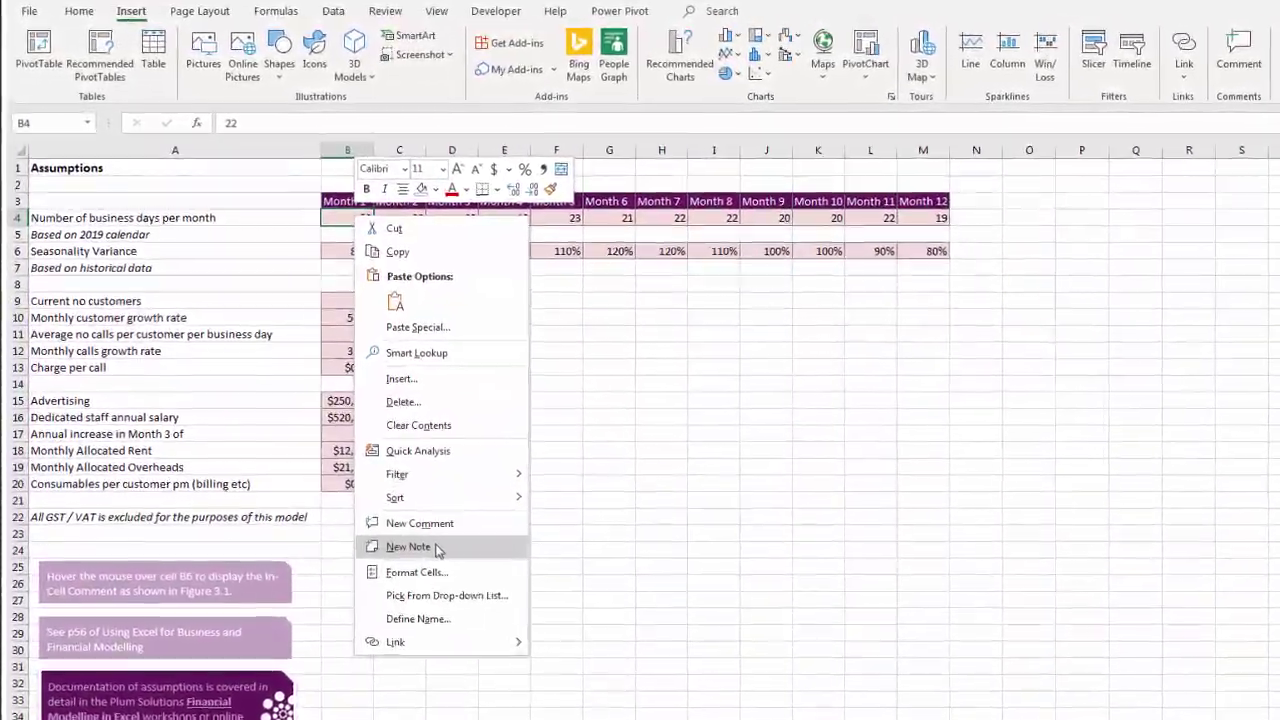
{"action": "left_click", "coordinate": [377, 505]}
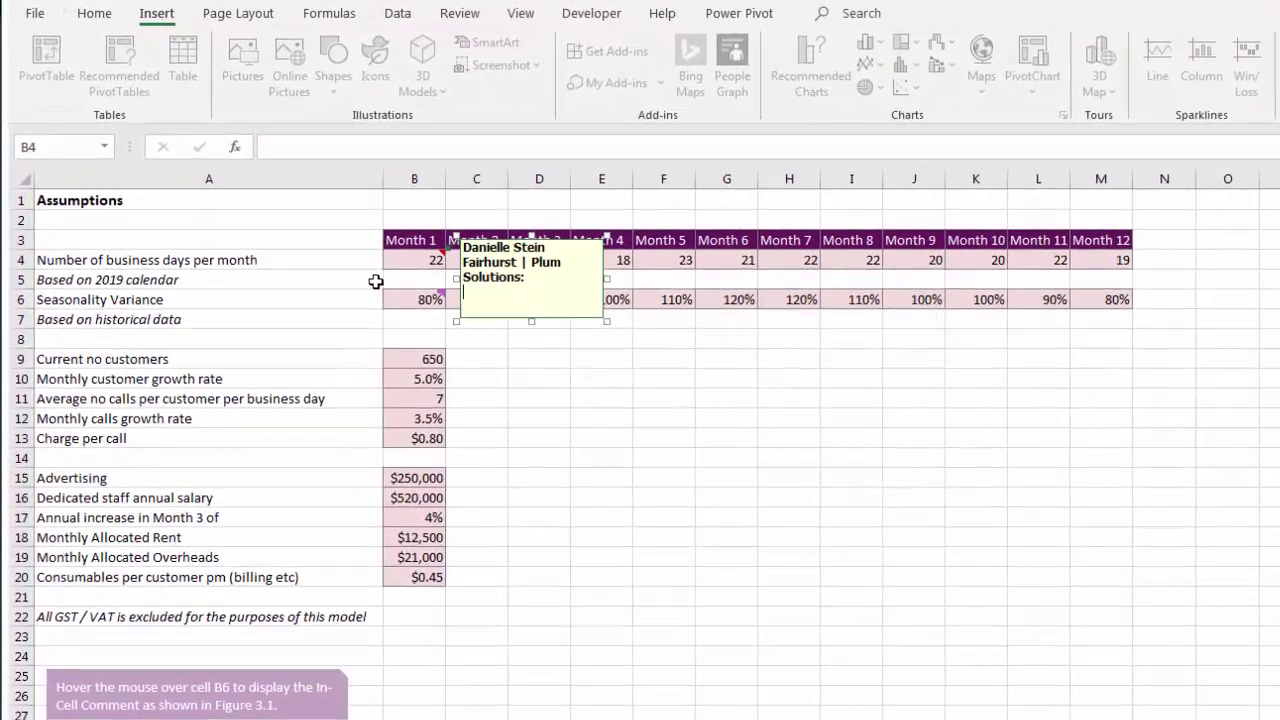
{"action": "type", "text": "dfdlk"}
{"action": "type", "text": "fd;"}
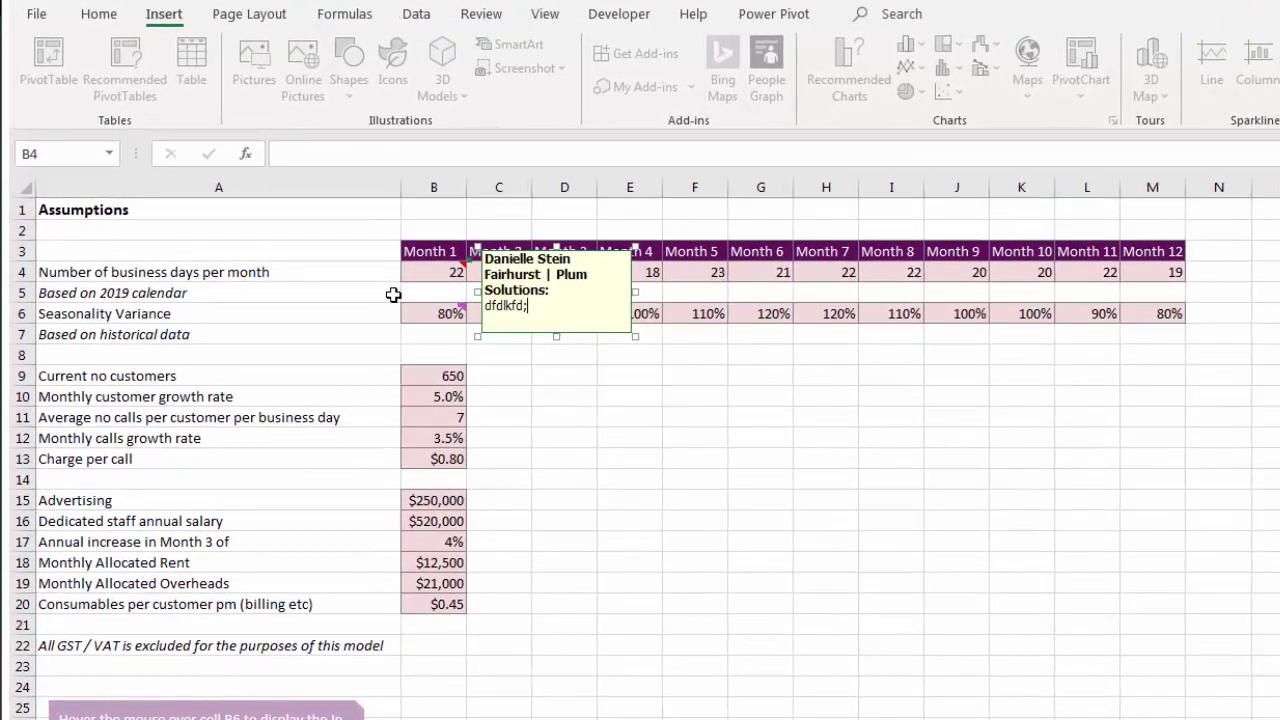
{"action": "left_click", "coordinate": [390, 292]}
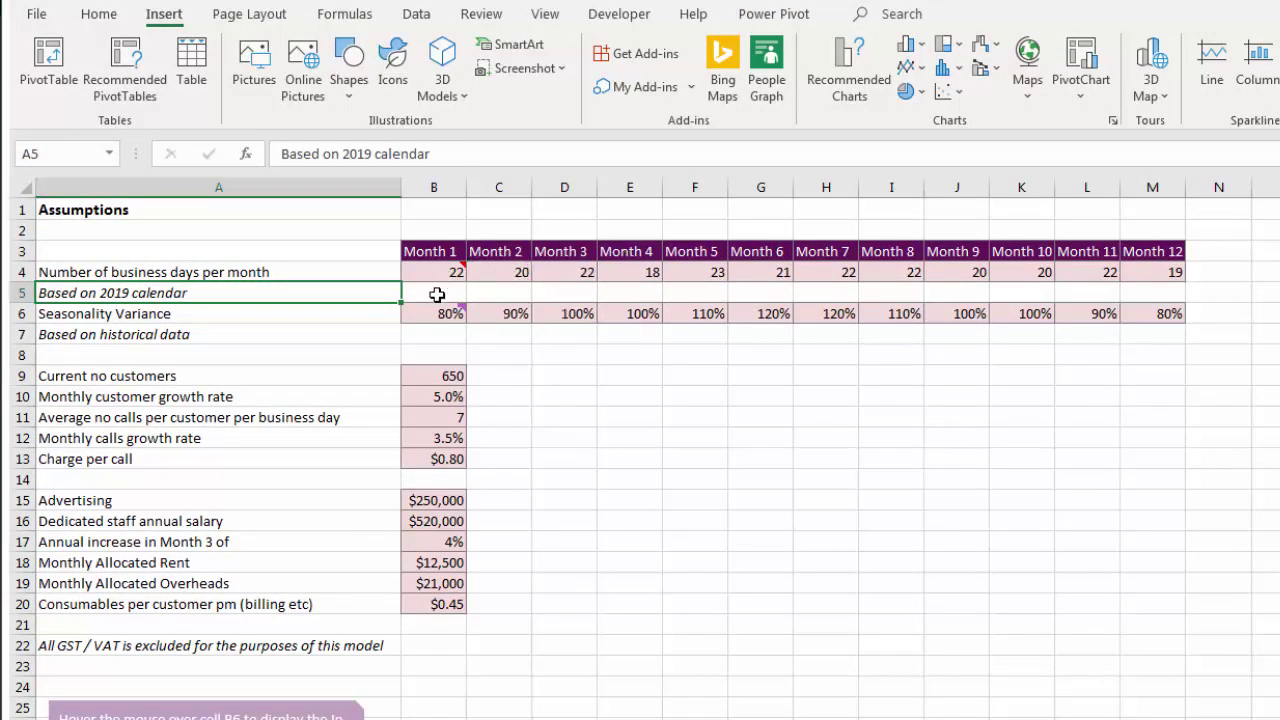
On the DV Comments sheet, examine the customer forecast and the yearly No Customers formulas in row 5.
{"action": "mouse_move", "coordinate": [433, 306]}
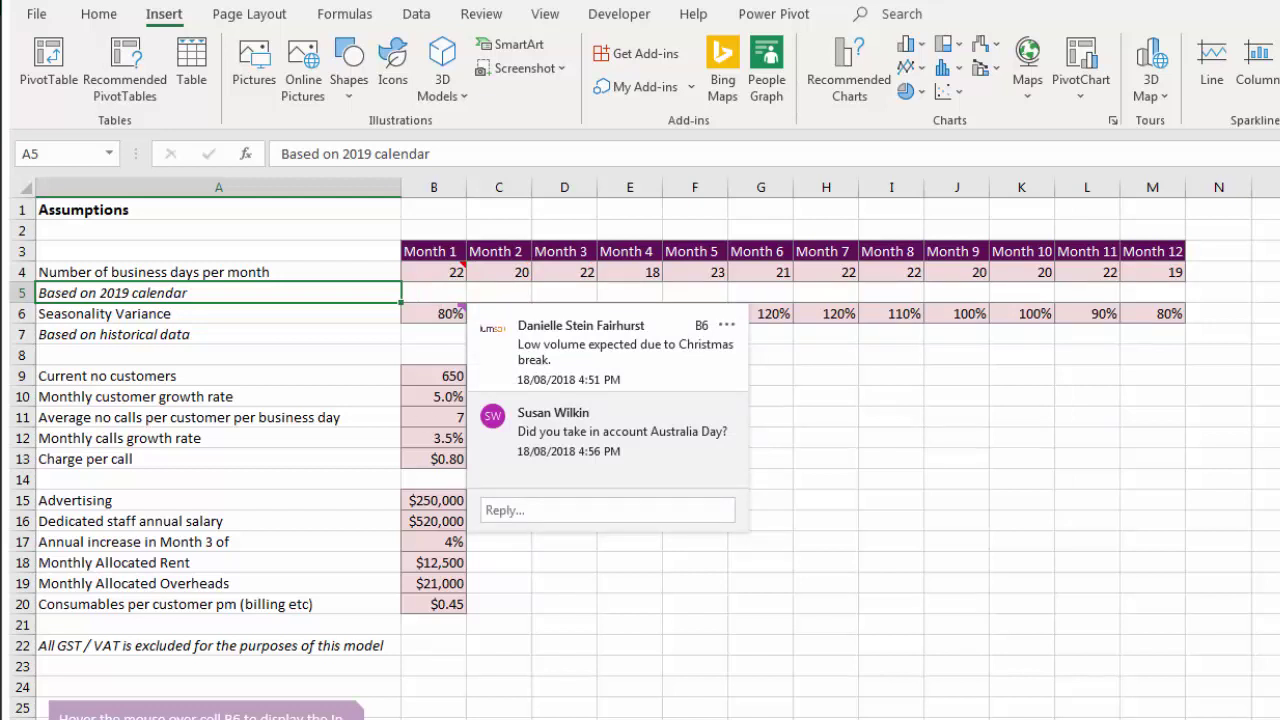
{"action": "key", "text": "ctrl+Page_Down"}
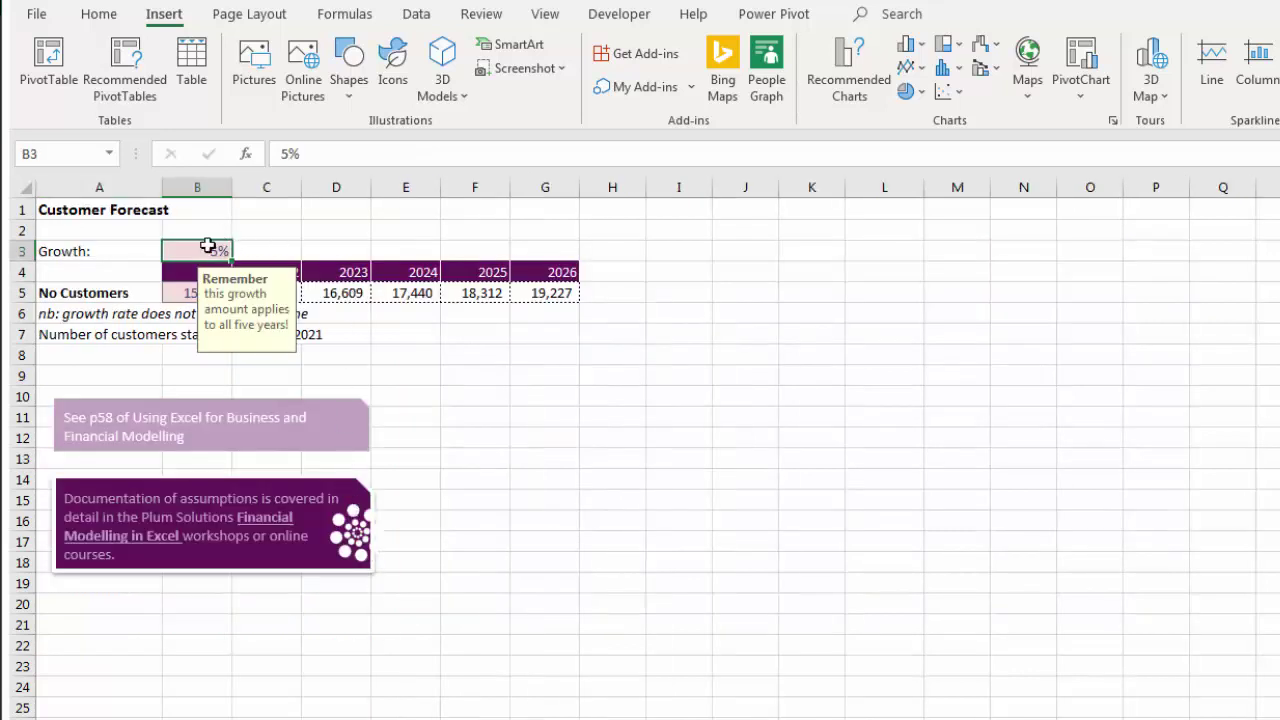
{"action": "left_click", "coordinate": [265, 251]}
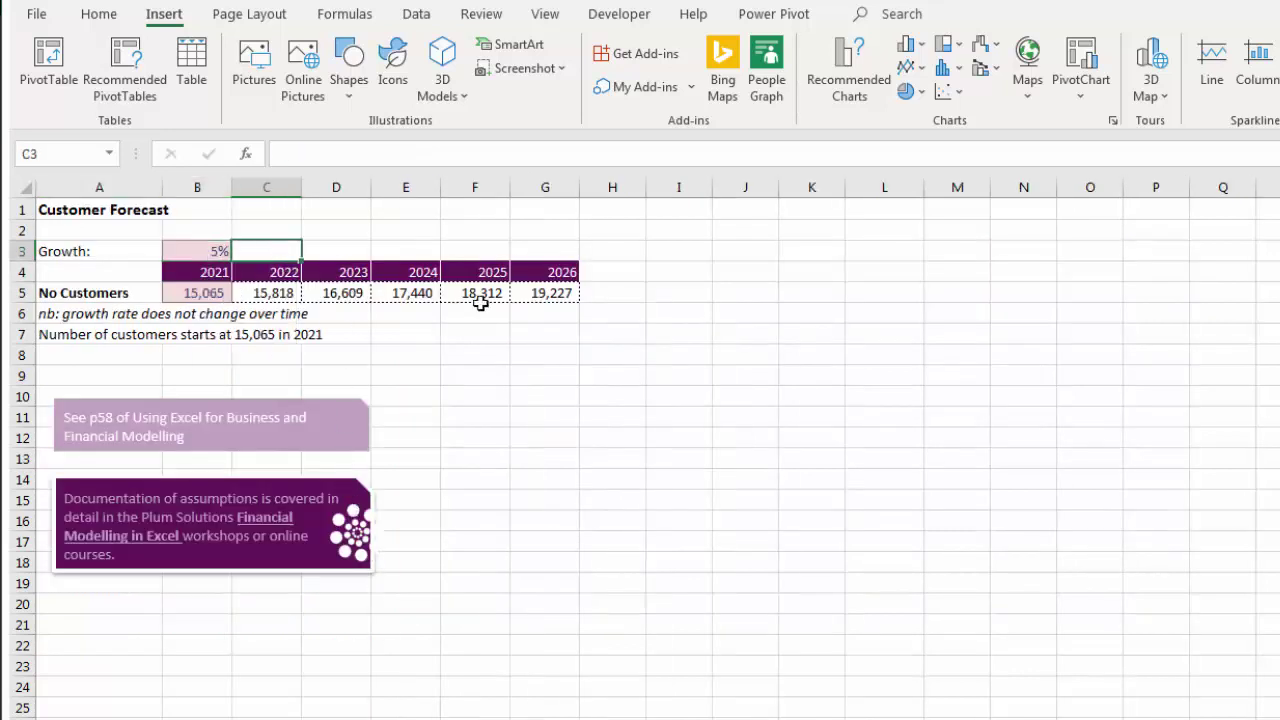
{"action": "left_click", "coordinate": [572, 312]}
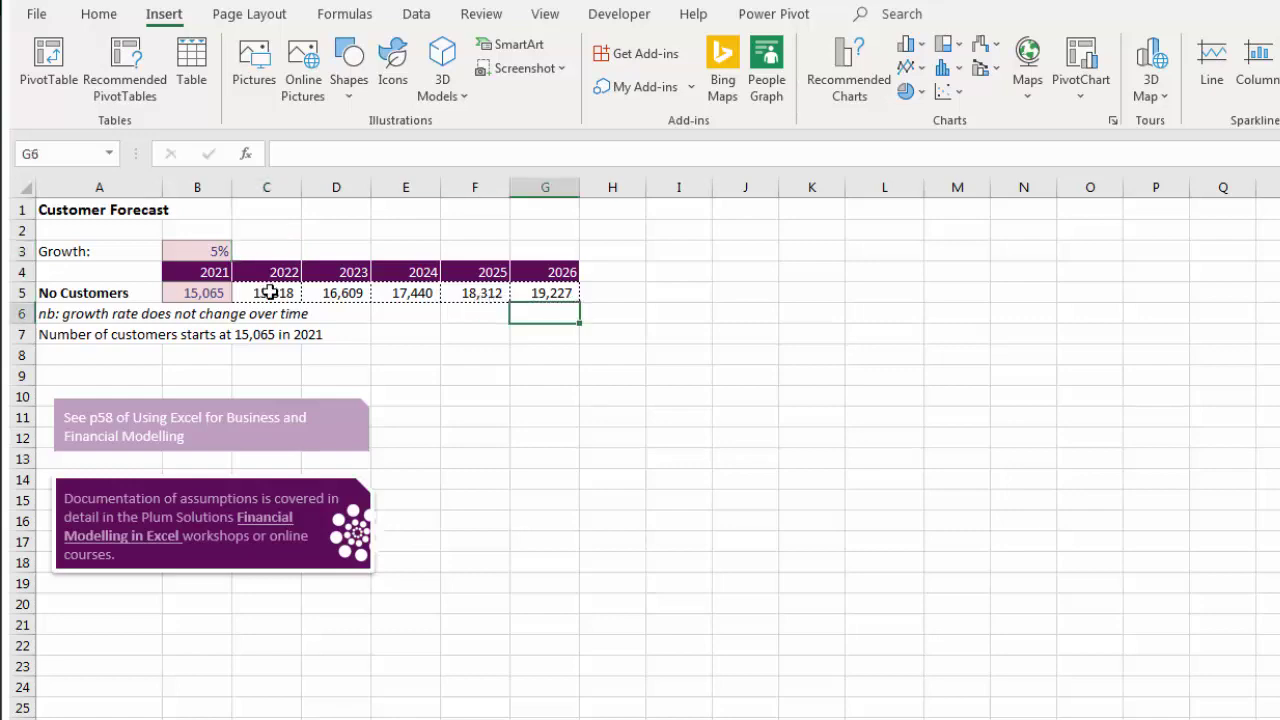
{"action": "scroll", "coordinate": [631, 541], "scroll_direction": "up", "scroll_amount": 3}
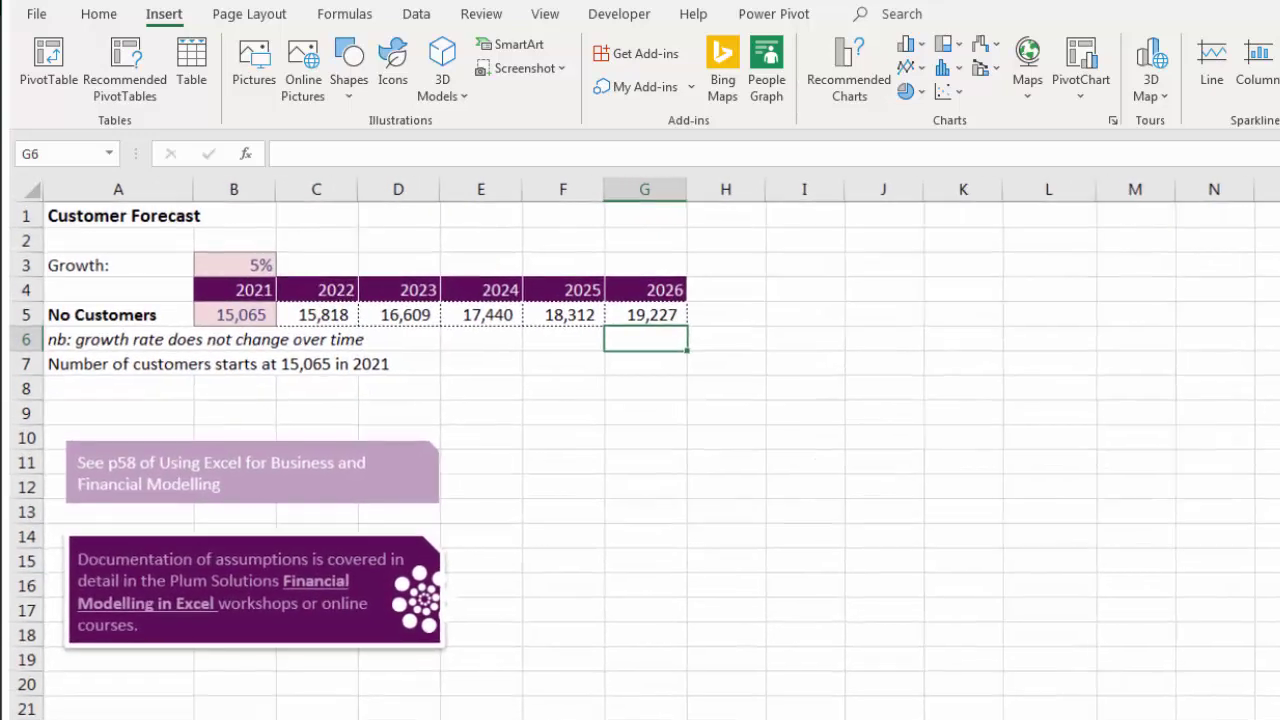
{"action": "left_click", "coordinate": [378, 340]}
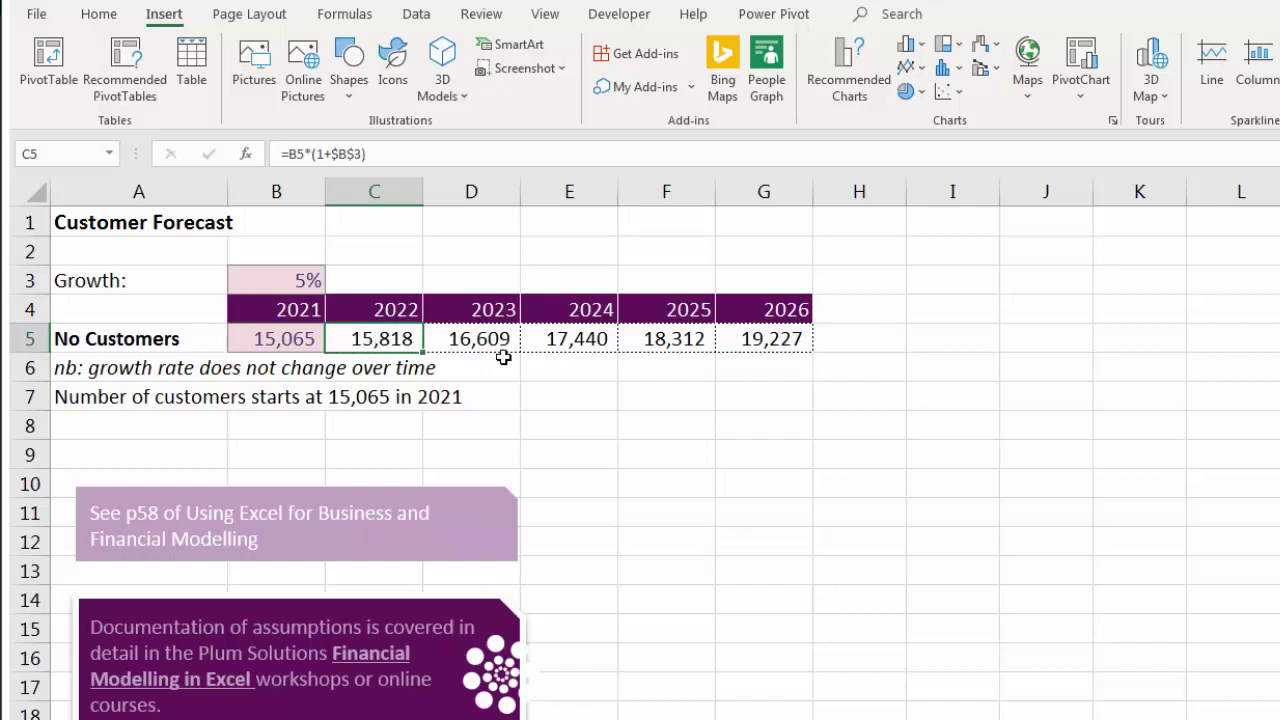
{"action": "left_click", "coordinate": [606, 339]}
{"action": "left_click", "coordinate": [414, 343]}
Review the data validation input message set on growth cell B3, leaving its settings as they are.
{"action": "left_click", "coordinate": [270, 288]}
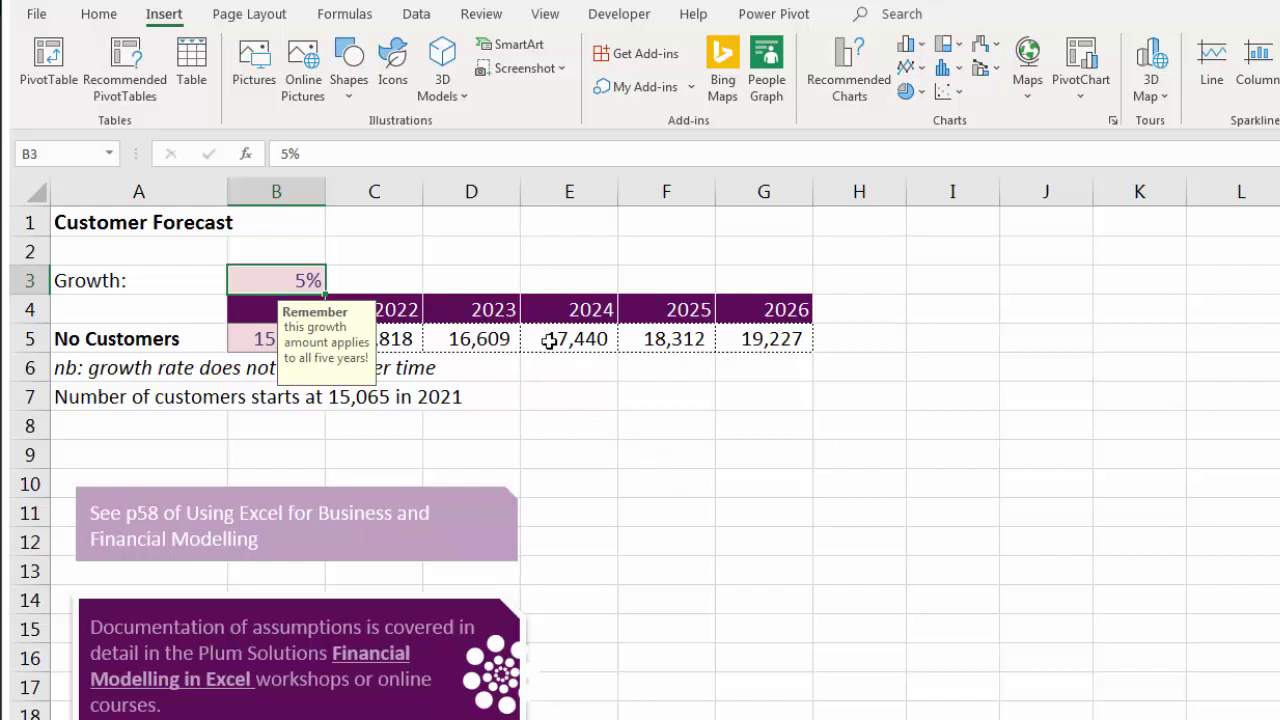
{"action": "left_click", "coordinate": [416, 14]}
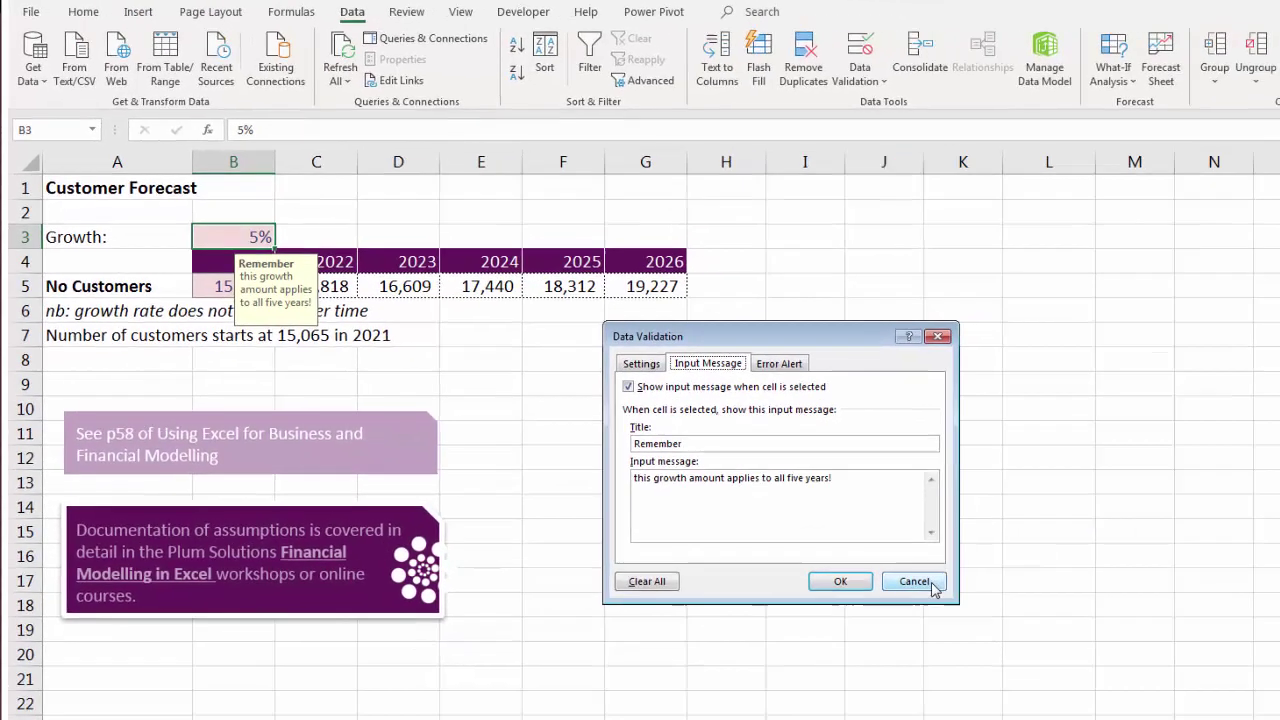
{"action": "left_click", "coordinate": [1081, 688]}
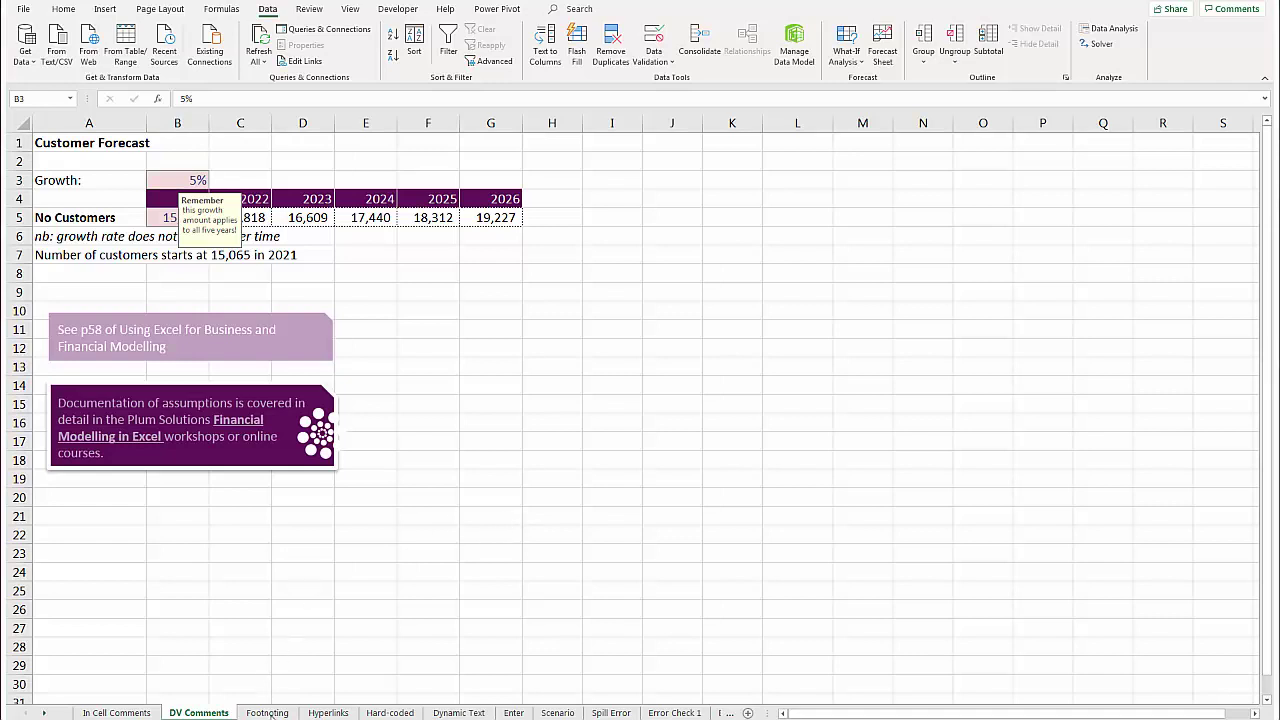
On the Footnoting sheet, examine the superscript footnote marker after Staff Costs in A2 and the matching footnote in A4.
{"action": "left_click", "coordinate": [268, 713]}
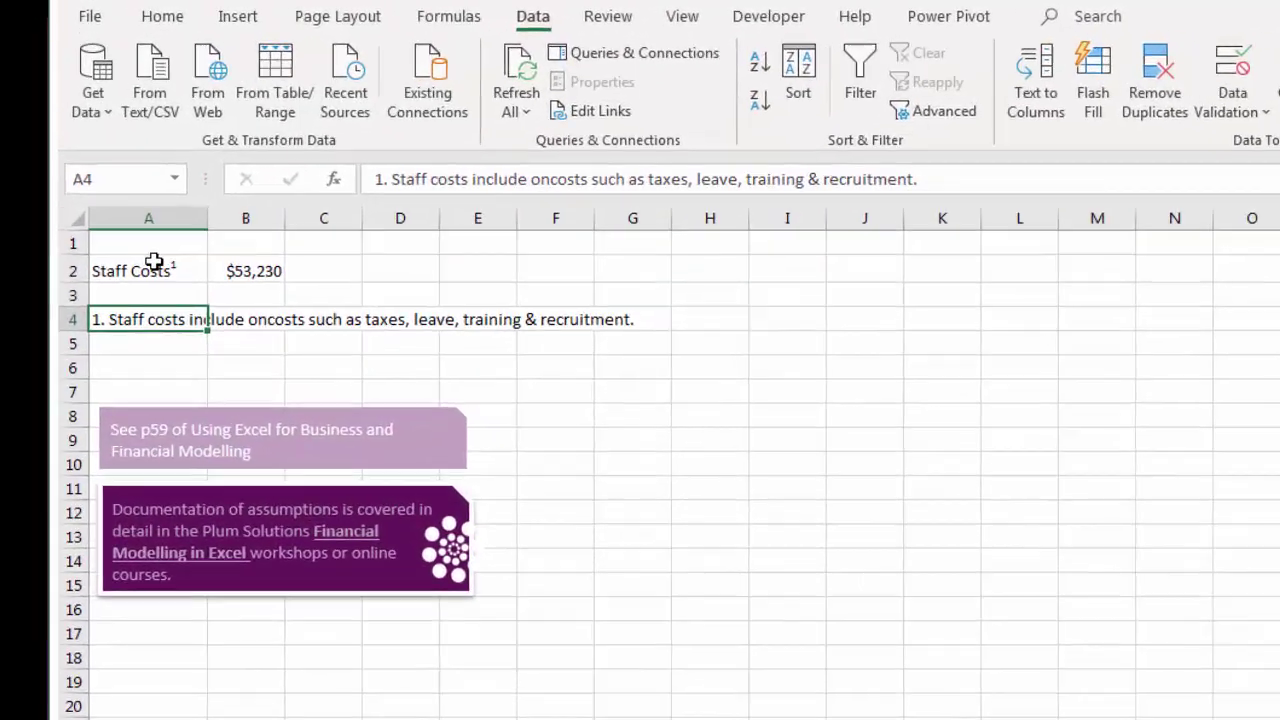
{"action": "left_click", "coordinate": [151, 266]}
{"action": "left_click", "coordinate": [152, 314]}
{"action": "left_click", "coordinate": [170, 271]}
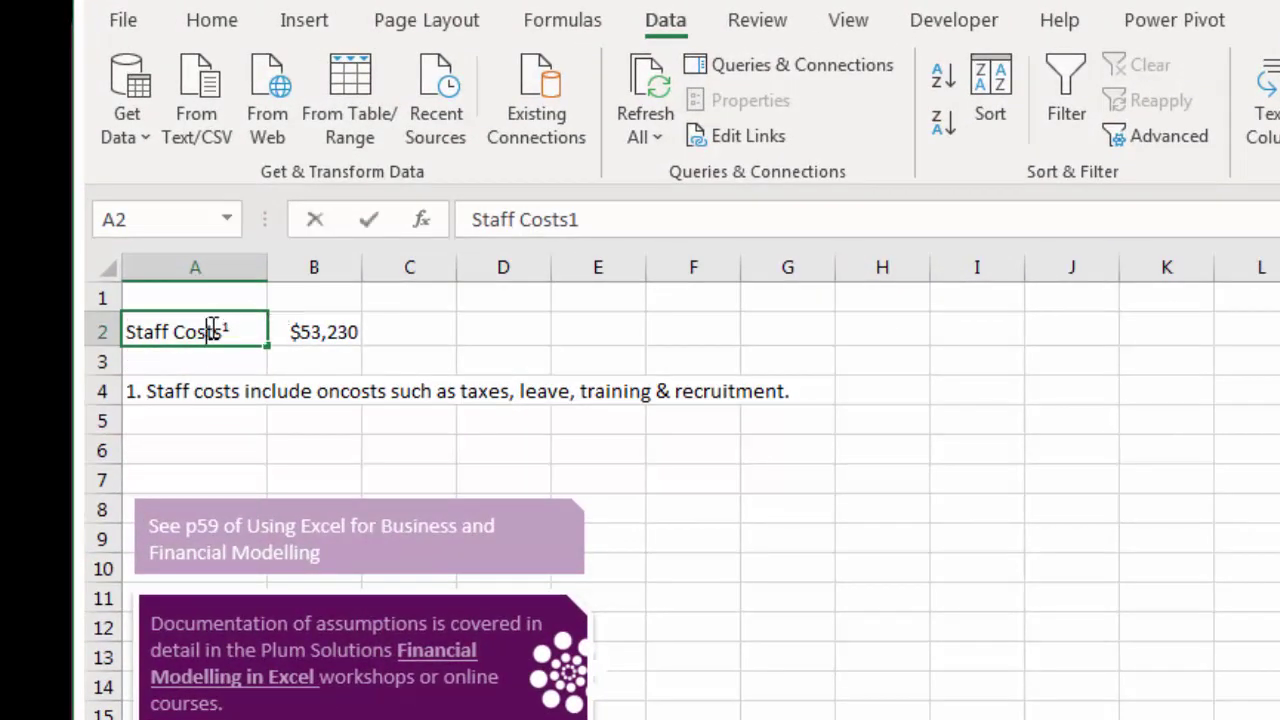
{"action": "double_click", "coordinate": [212, 331]}
{"action": "left_click_drag", "start_coordinate": [234, 331], "coordinate": [216, 336]}
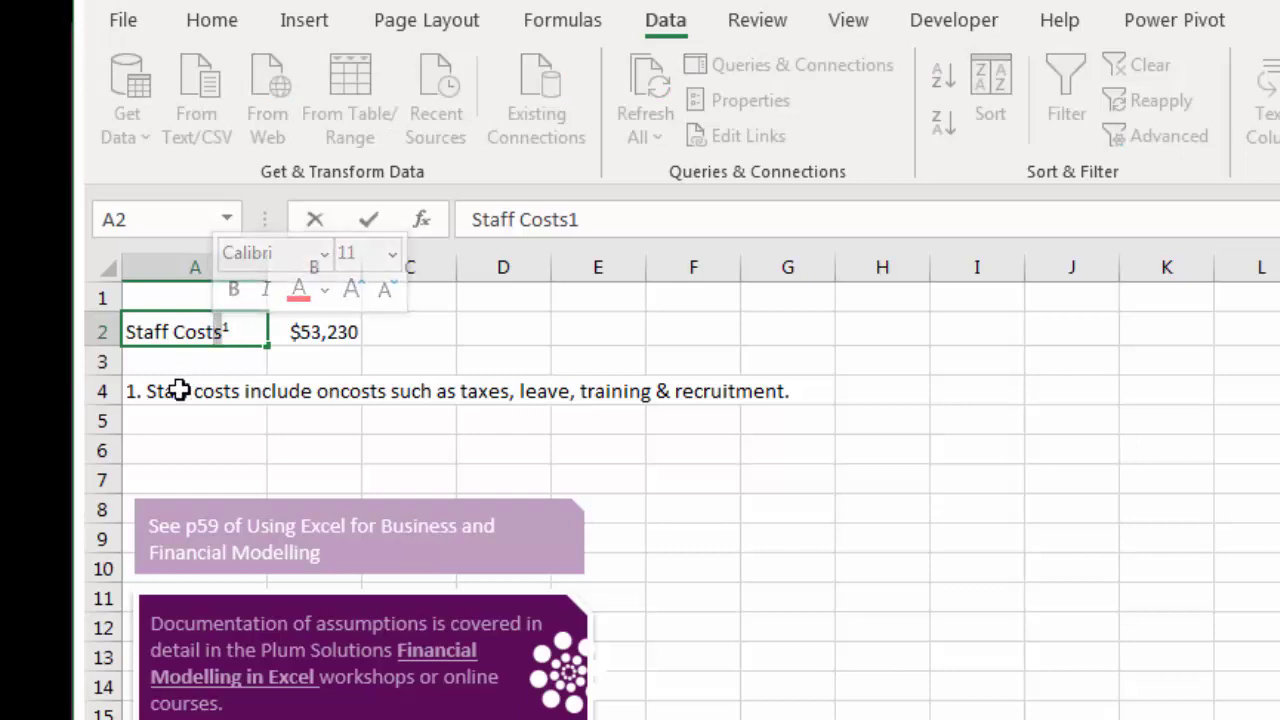
{"action": "left_click", "coordinate": [177, 390]}
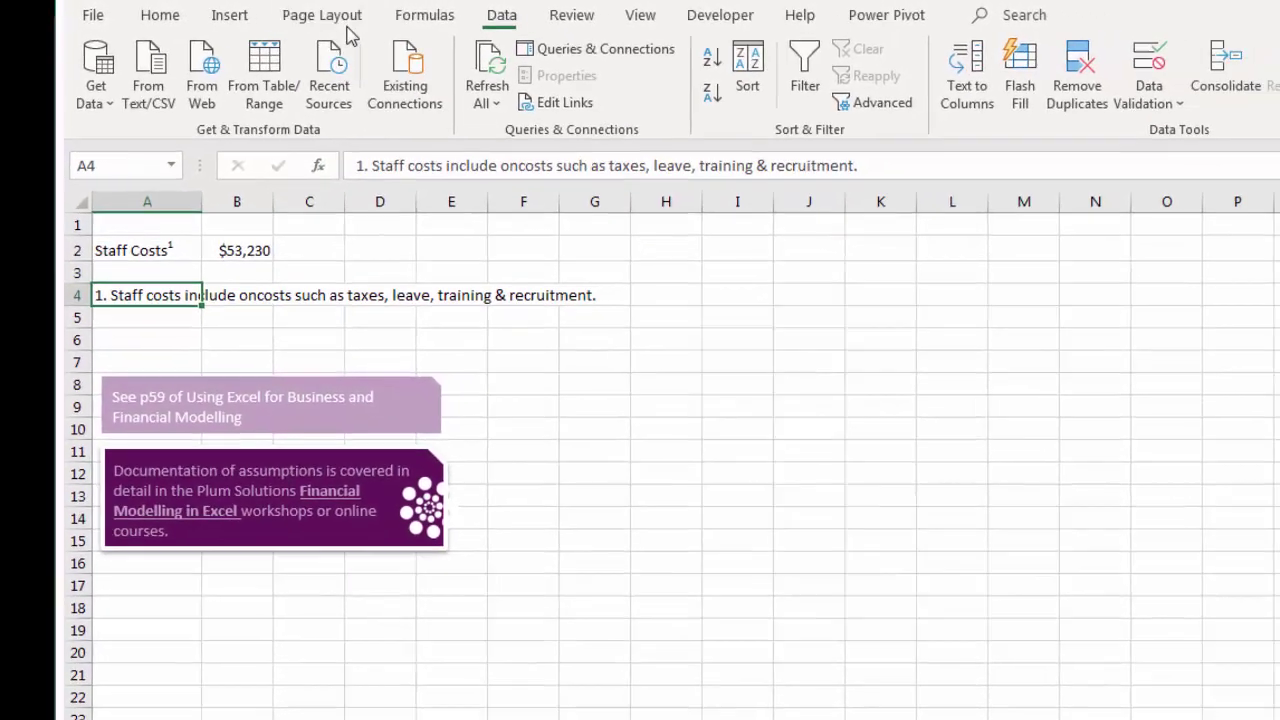
Look at the Page Setup options of the Footnoting sheet and close them without changes.
{"action": "left_click", "coordinate": [387, 18]}
{"action": "left_click", "coordinate": [566, 119]}
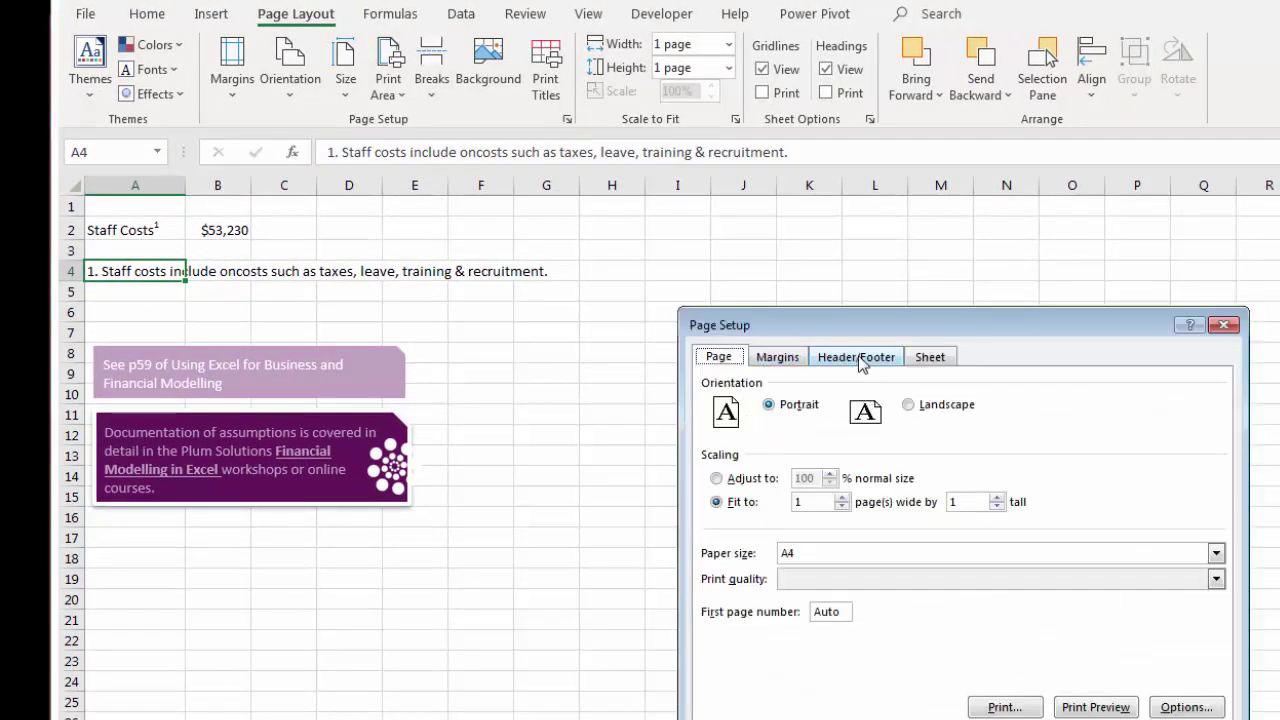
{"action": "key", "text": "Escape"}
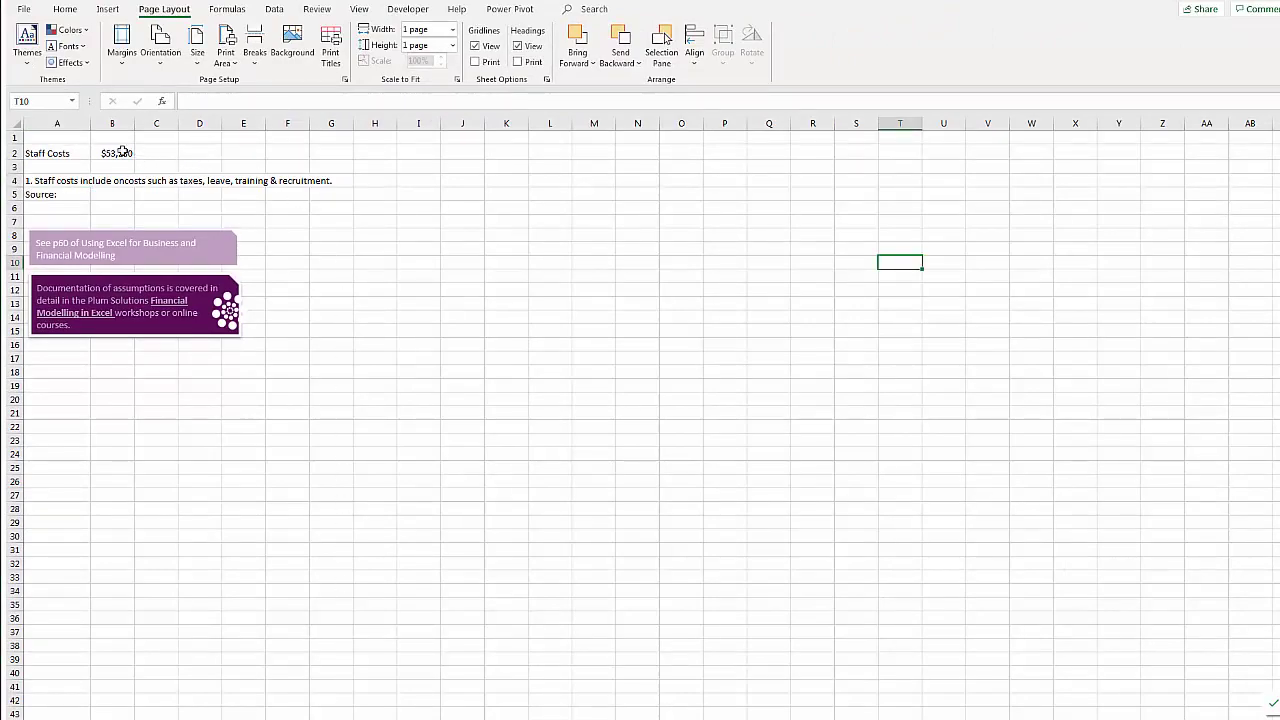
{"action": "left_click", "coordinate": [108, 194]}
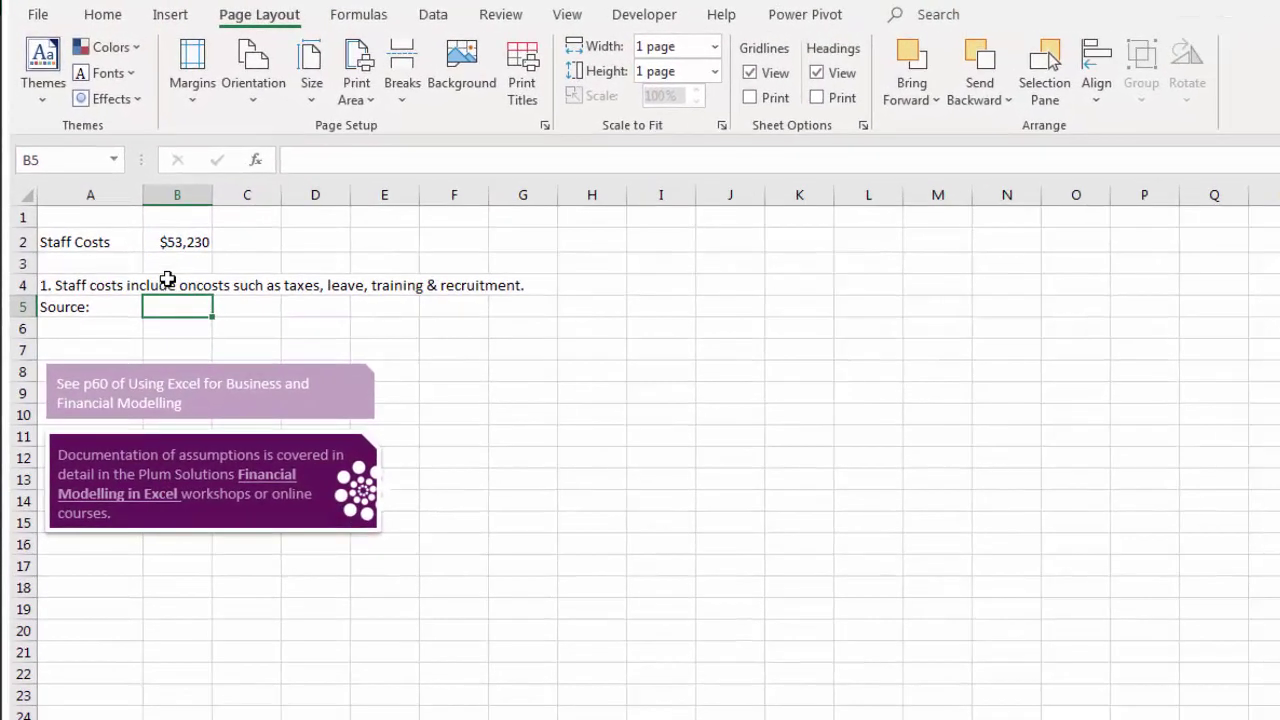
{"action": "type", "text": "www.p"}
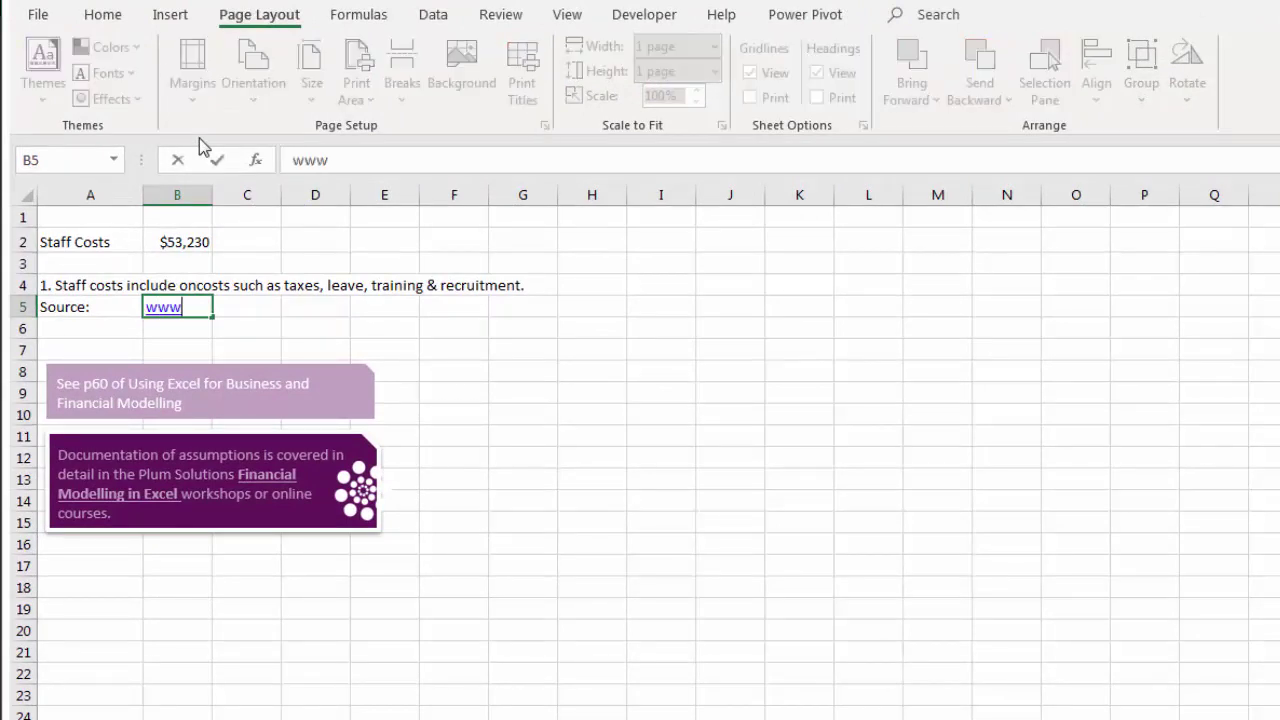
{"action": "key", "text": "BackSpace"}
{"action": "type", "text": "ato.gov.au"}
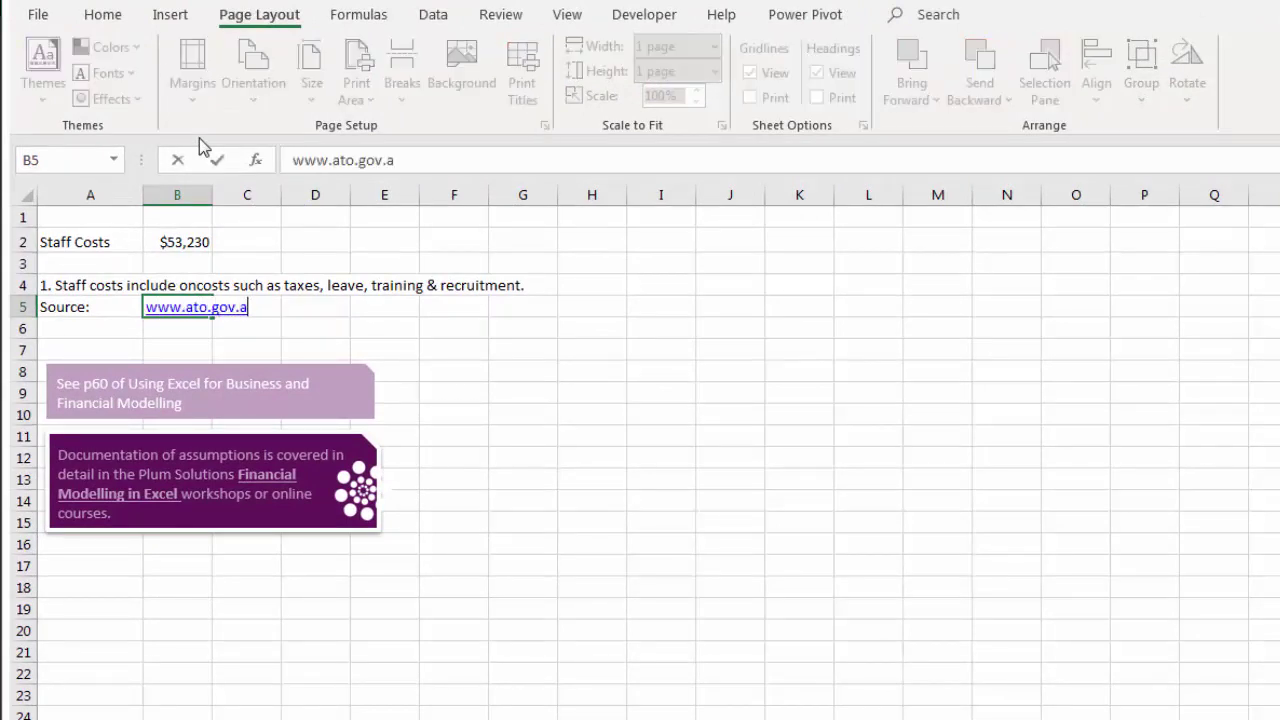
{"action": "key", "text": "Return"}
Insert a hyperlink in cell A6 to the defined name borrowing in this document, and follow the link.
{"action": "key", "text": "Left"}
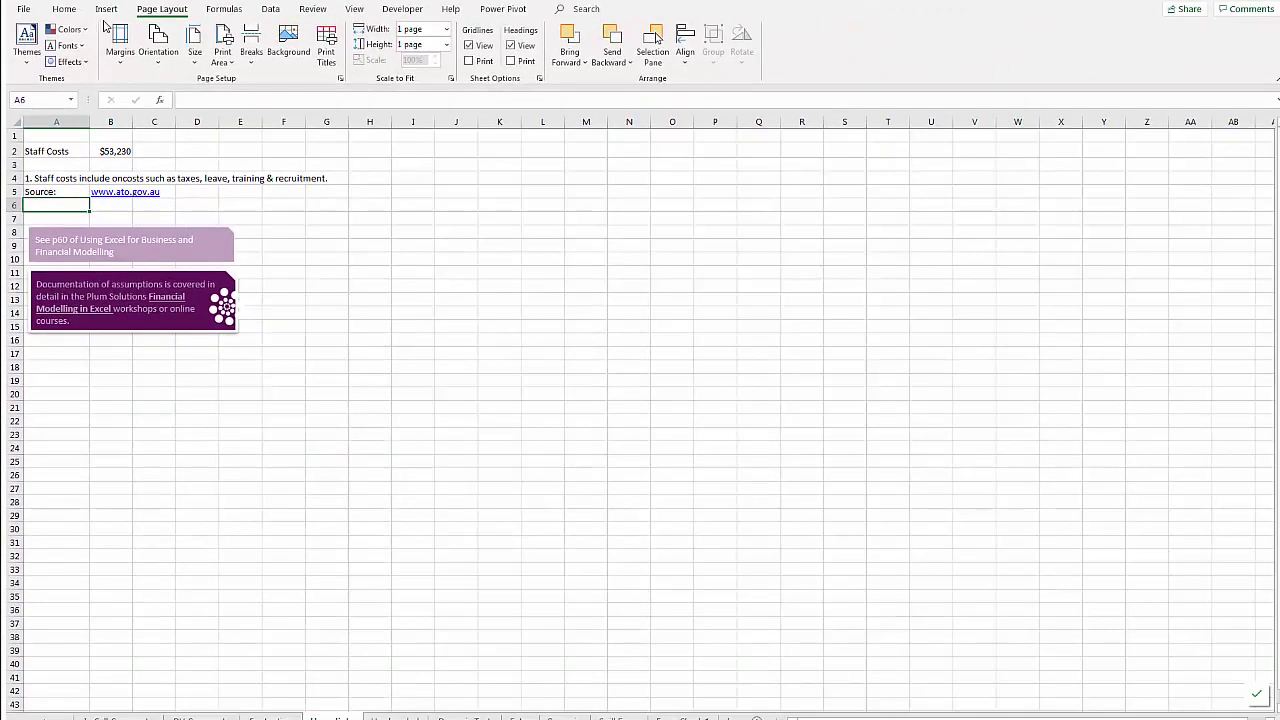
{"action": "left_click", "coordinate": [106, 10]}
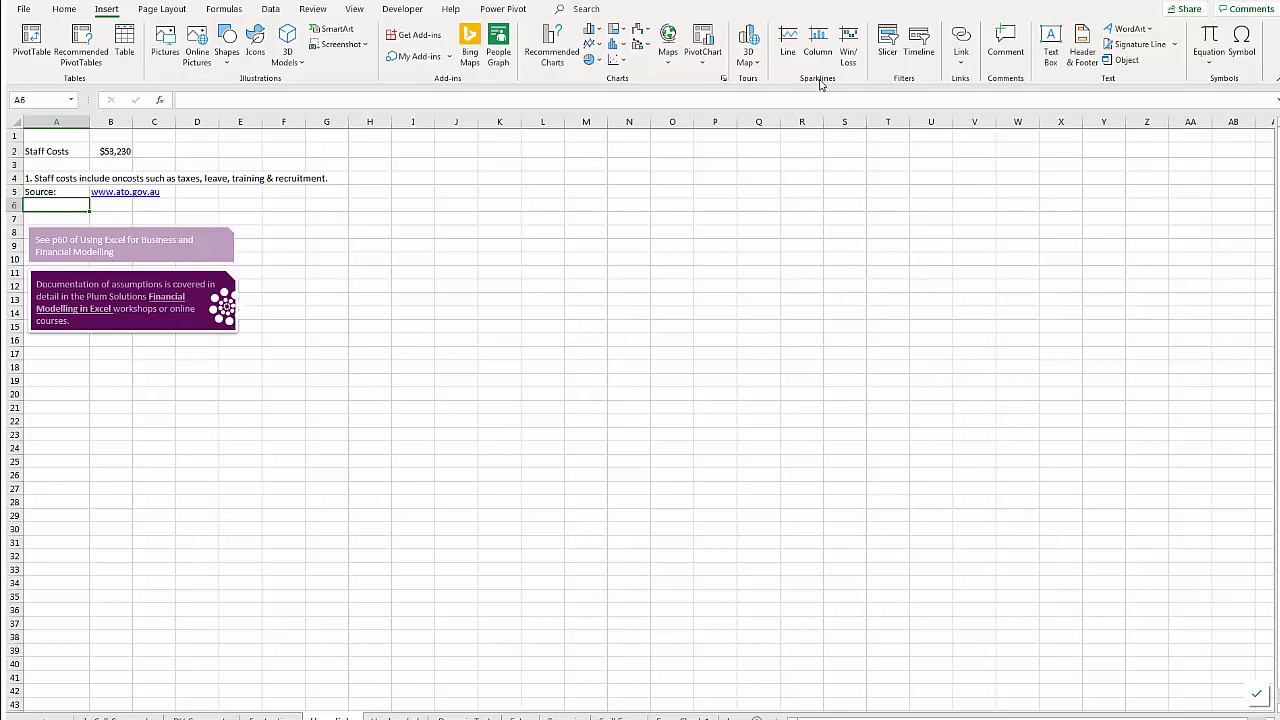
{"action": "left_click", "coordinate": [965, 62]}
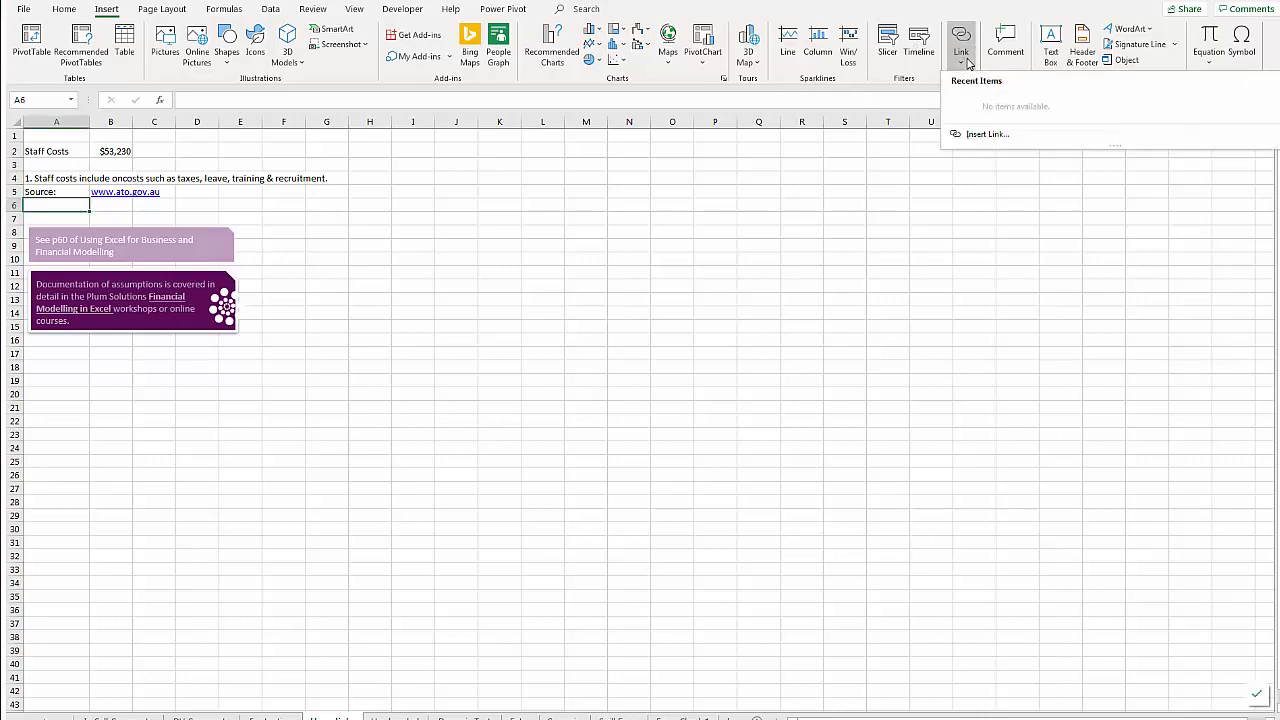
{"action": "left_click", "coordinate": [987, 134]}
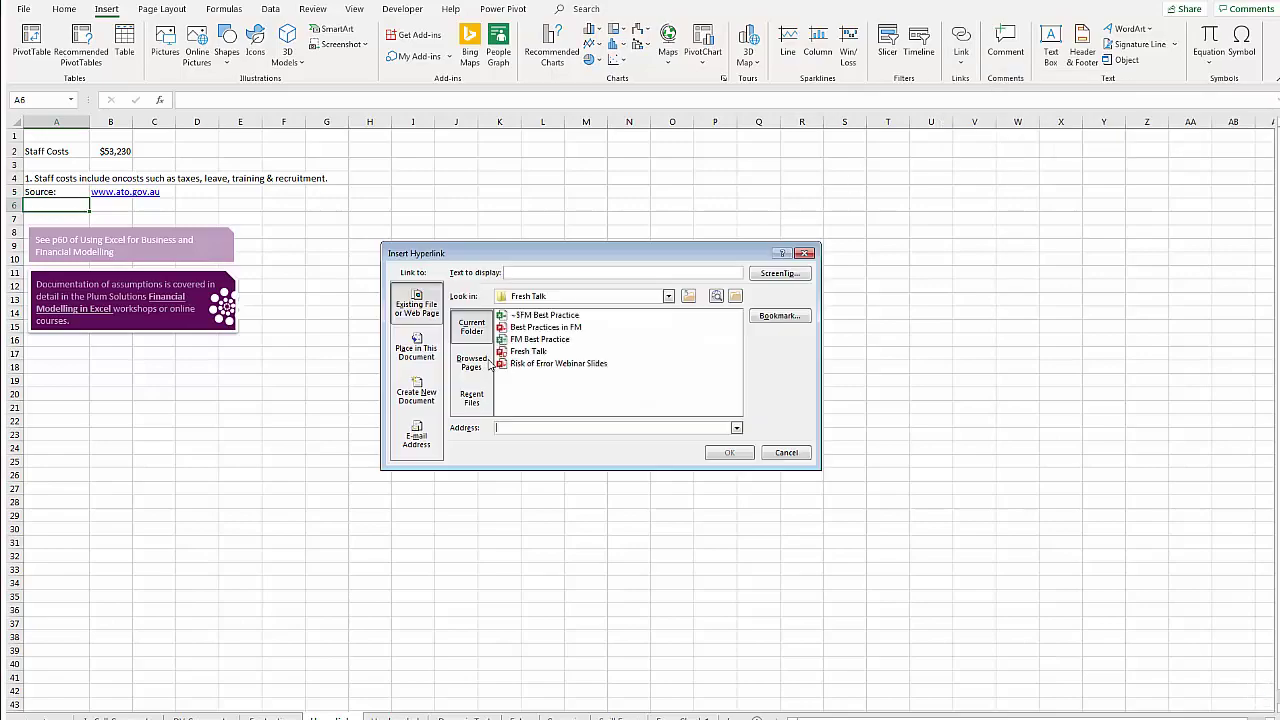
{"action": "left_click", "coordinate": [416, 350]}
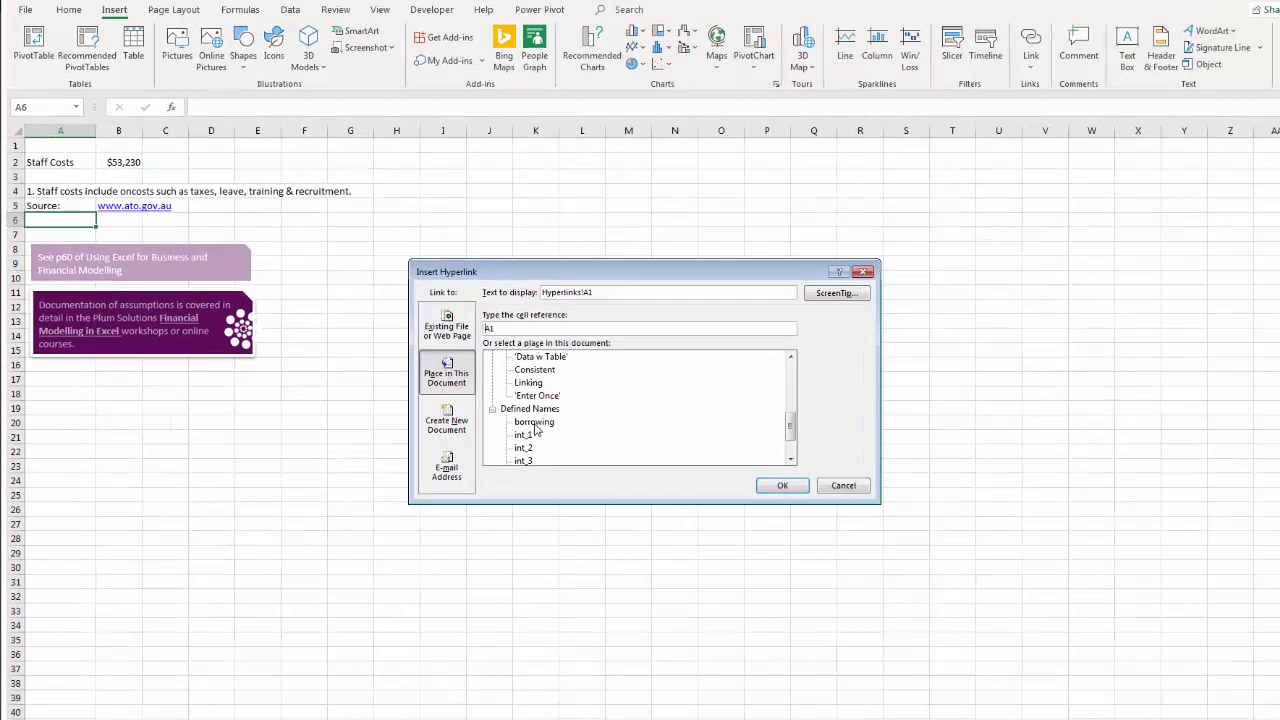
{"action": "left_click", "coordinate": [526, 417]}
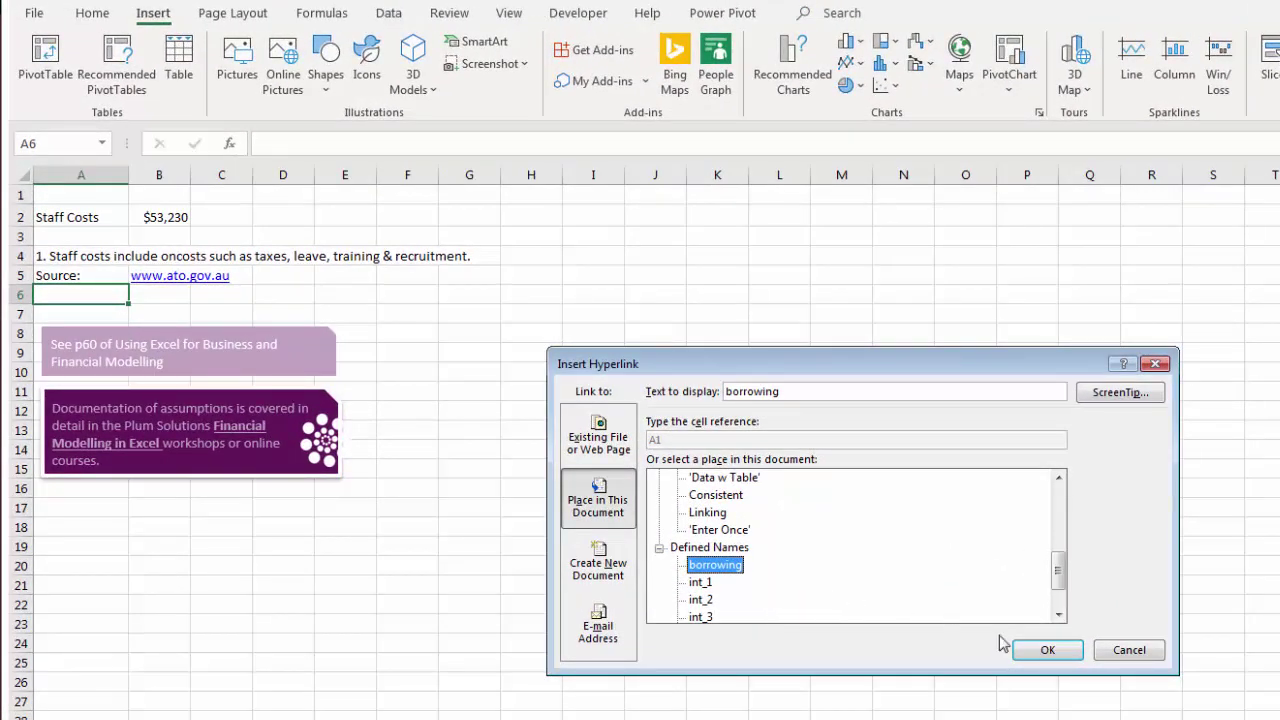
{"action": "left_click", "coordinate": [1047, 650]}
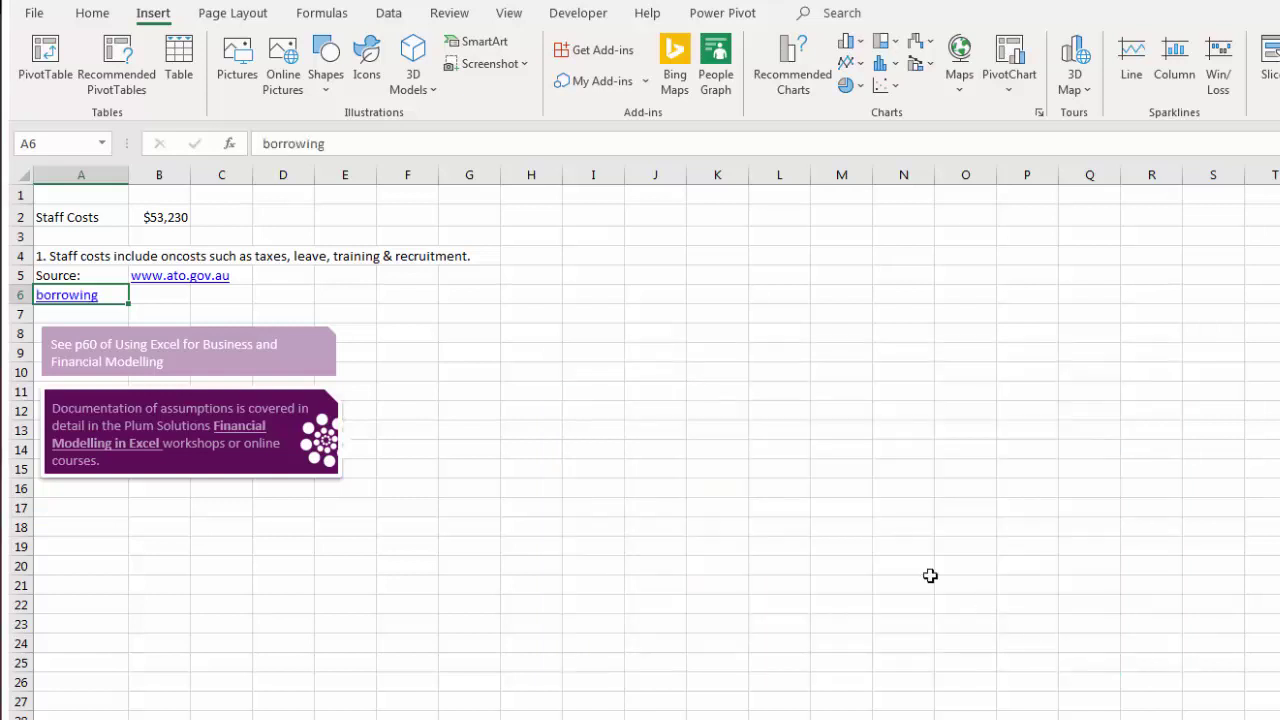
{"action": "left_click", "coordinate": [70, 302]}
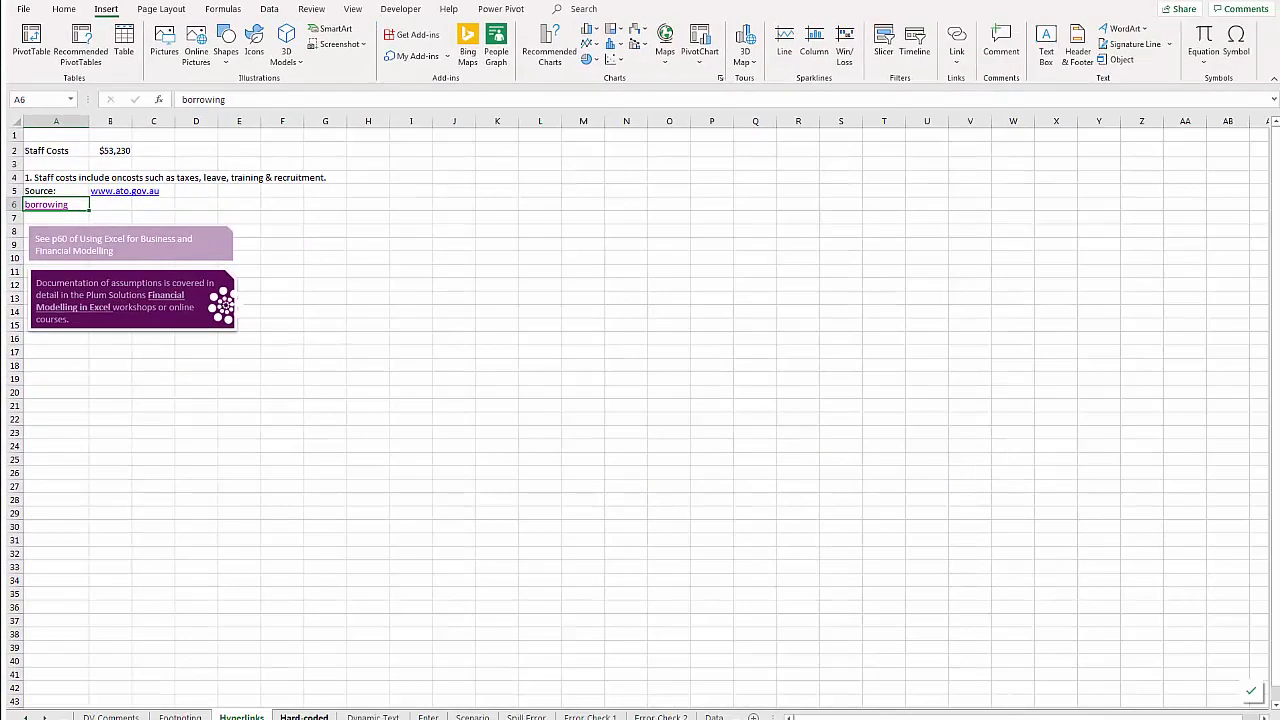
On the Hard-coded sheet, try to overwrite the growth rate note in cell A6 with placeholder text and cancel the entry.
{"action": "key", "text": "ctrl+Page_Down"}
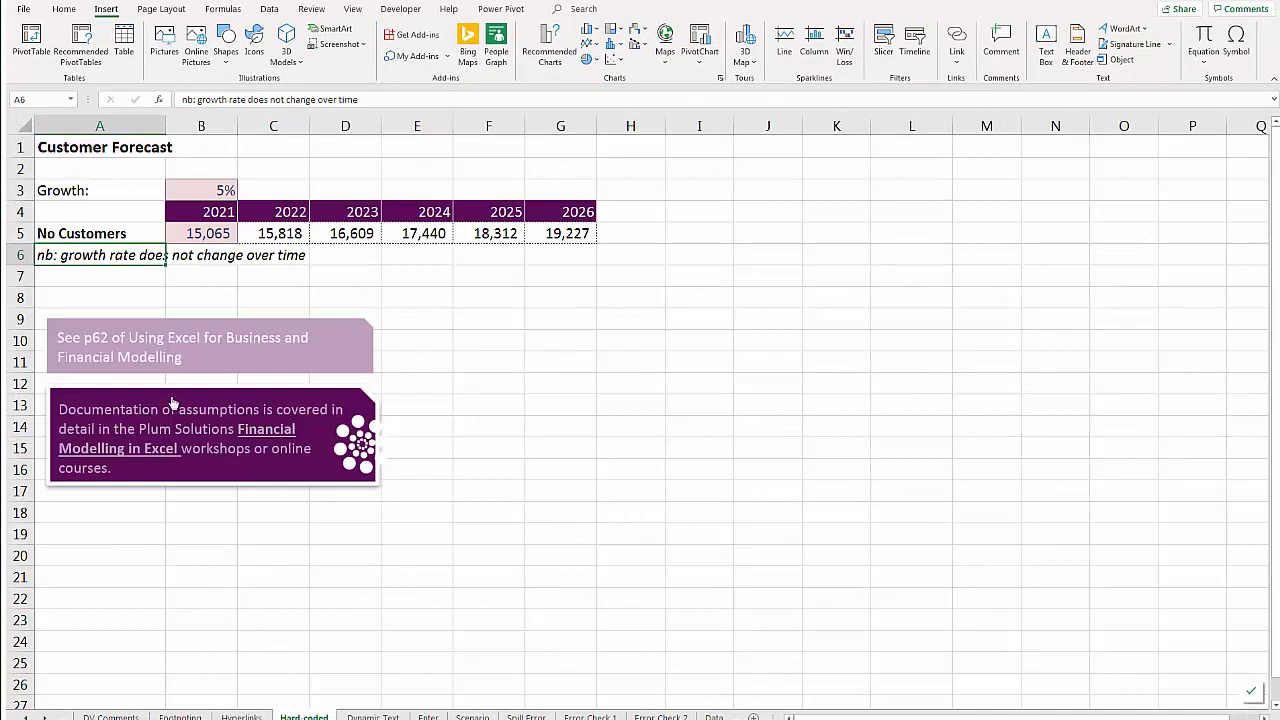
{"action": "left_click", "coordinate": [201, 252]}
{"action": "left_click", "coordinate": [130, 255]}
{"action": "type", "text": "sdfdf"}
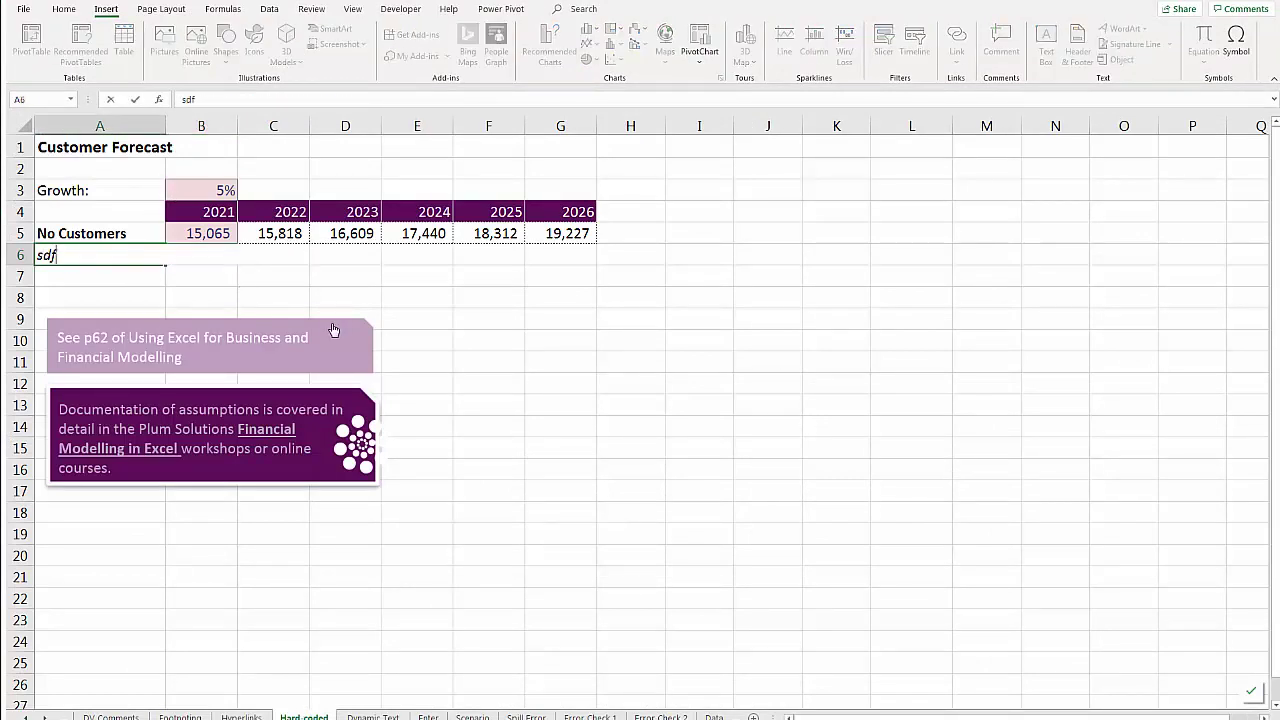
{"action": "key", "text": "Escape"}
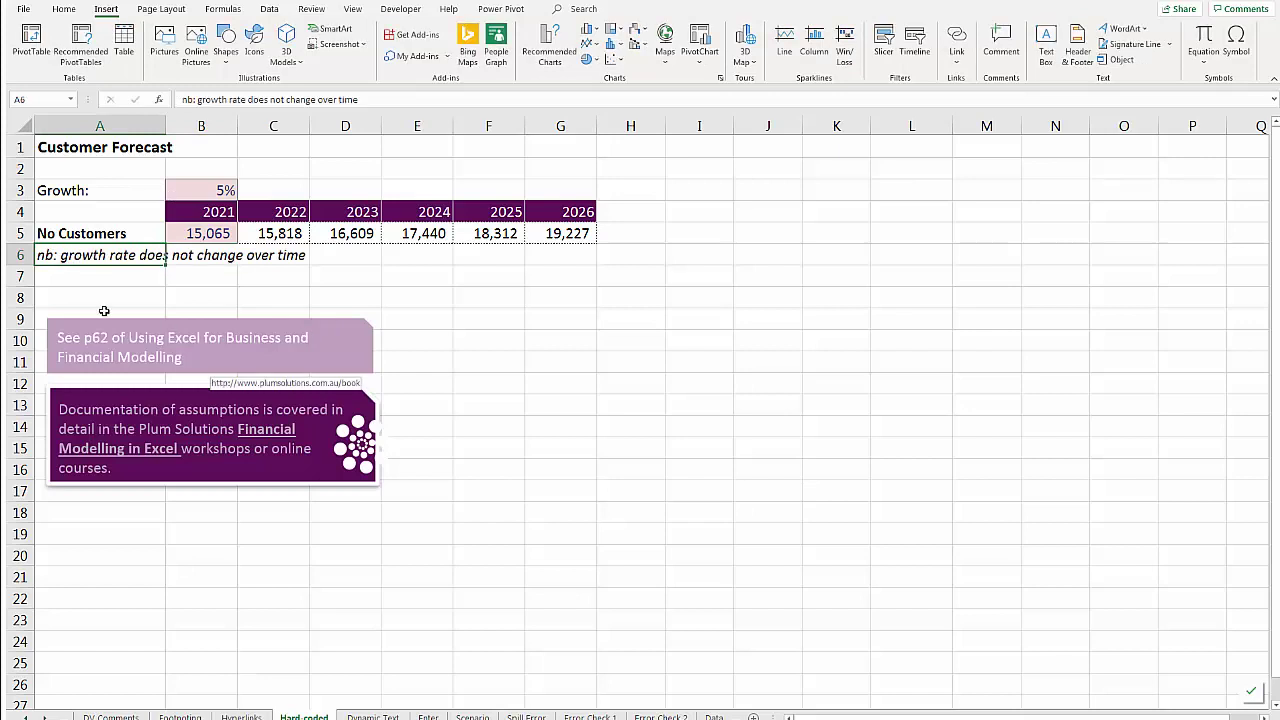
Examine the growth input in B3, the 2021 customer number in B5 and the hard-coded note in A6.
{"action": "left_click", "coordinate": [224, 196]}
{"action": "left_click", "coordinate": [204, 230]}
{"action": "left_click", "coordinate": [142, 253]}
On the Dynamic Text sheet, examine the formula in A7, including its TEXT function on B5 and the year reference to B4.
{"action": "left_click", "coordinate": [372, 716]}
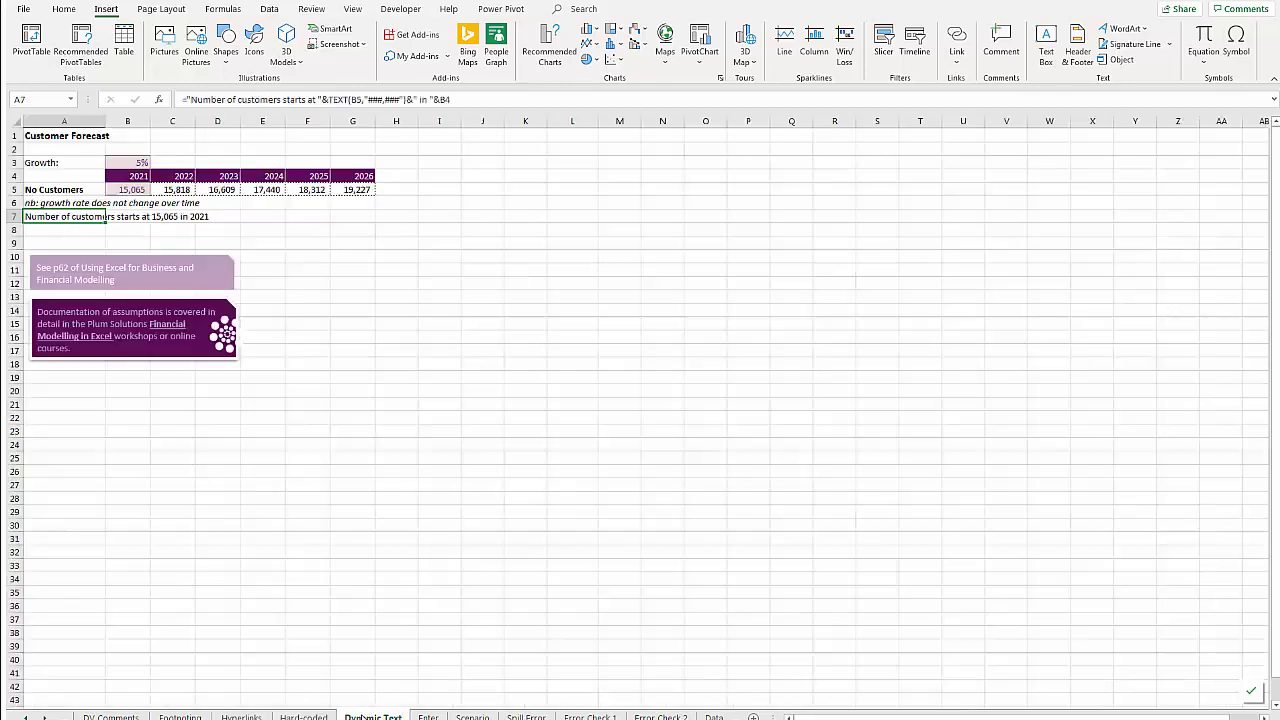
{"action": "scroll", "coordinate": [104, 251], "scroll_direction": "up", "scroll_amount": 5}
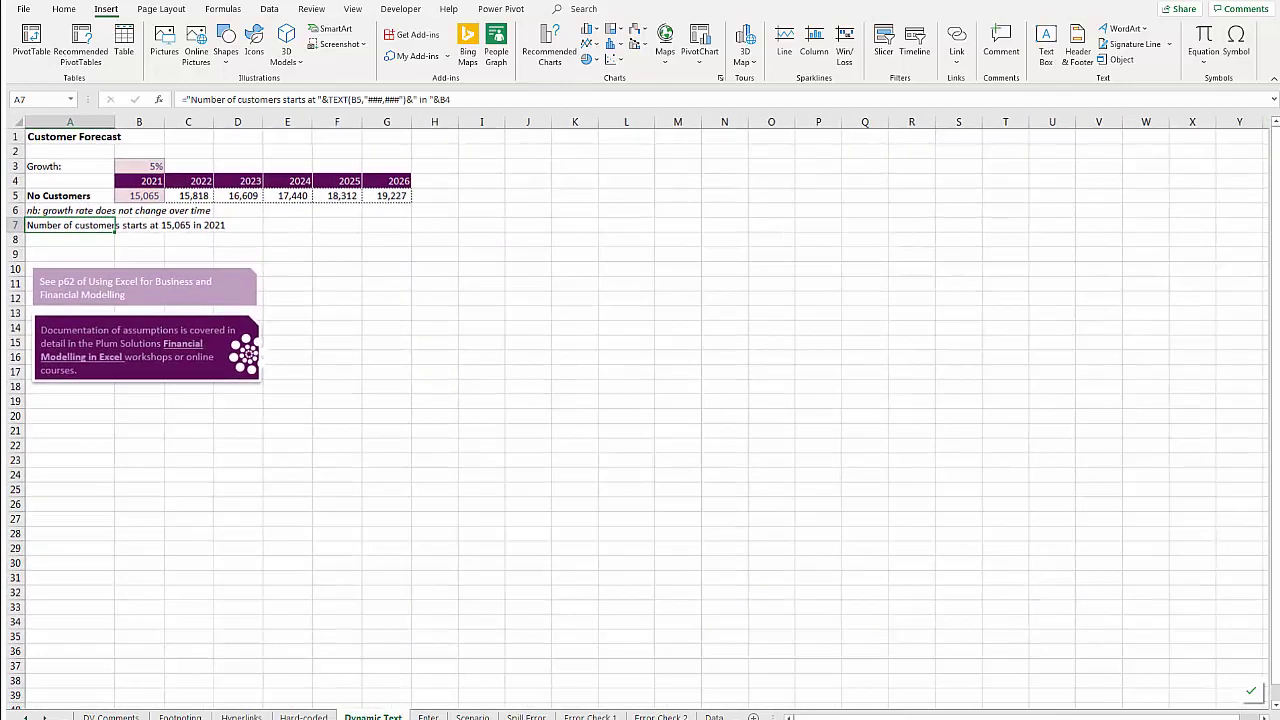
{"action": "left_click", "coordinate": [104, 251]}
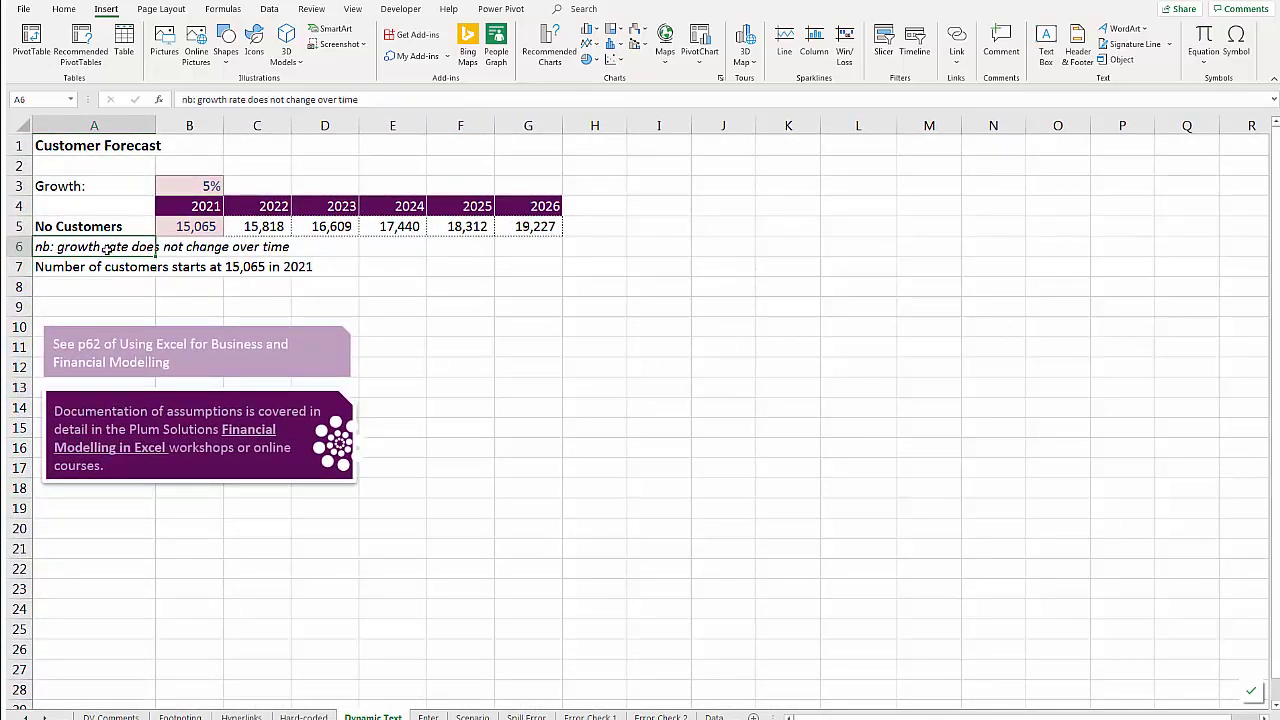
{"action": "left_click", "coordinate": [107, 266]}
{"action": "double_click", "coordinate": [110, 266]}
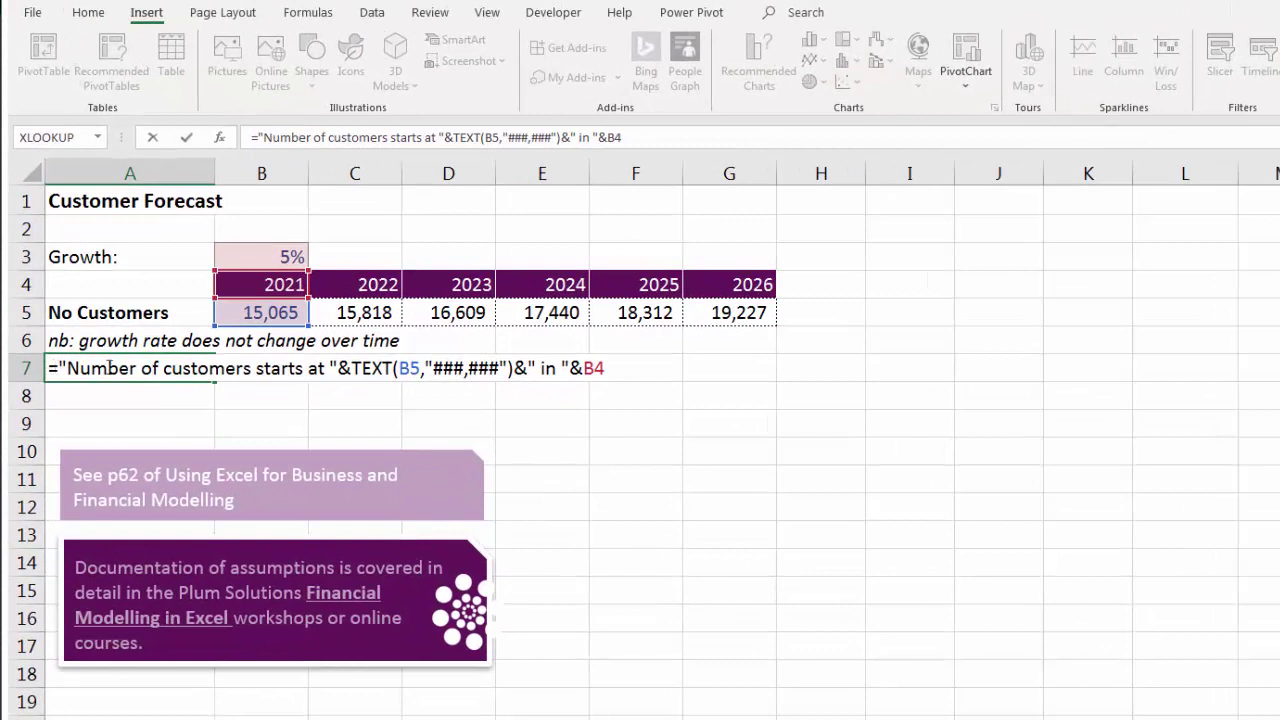
{"action": "left_click_drag", "start_coordinate": [350, 368], "coordinate": [514, 368]}
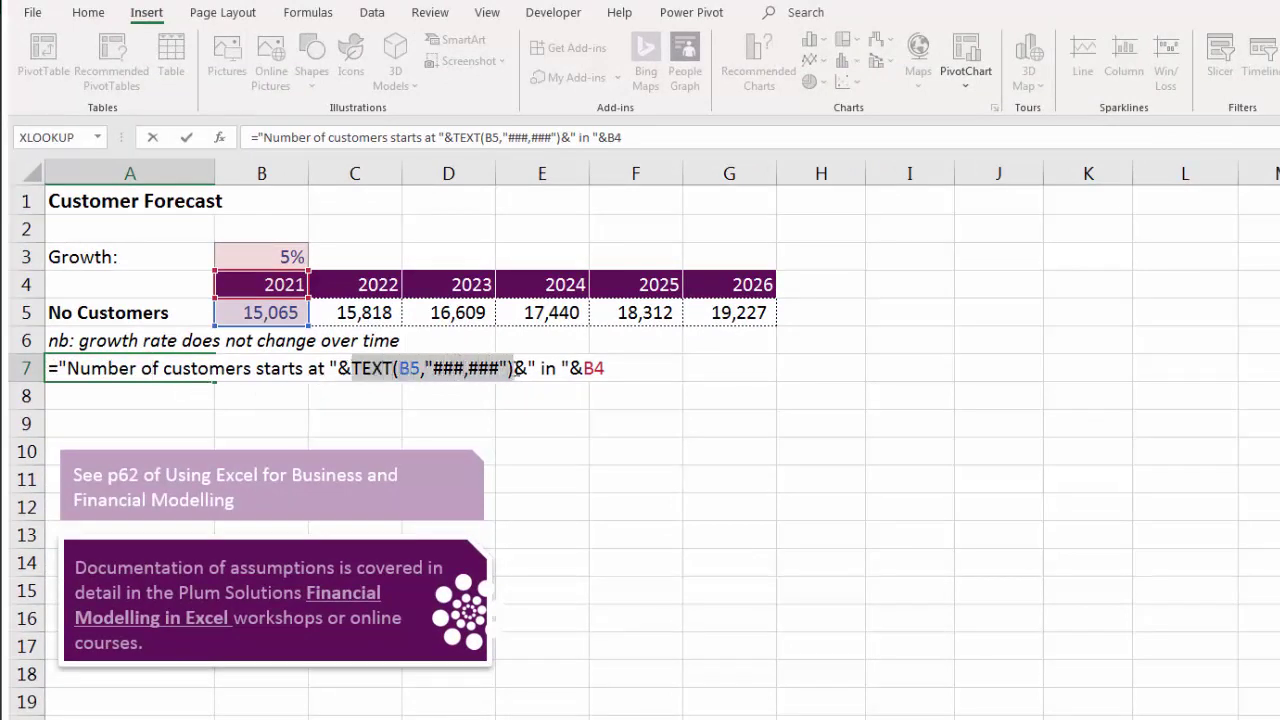
{"action": "left_click_drag", "start_coordinate": [604, 368], "coordinate": [584, 368]}
{"action": "key", "text": "ctrl+Return"}
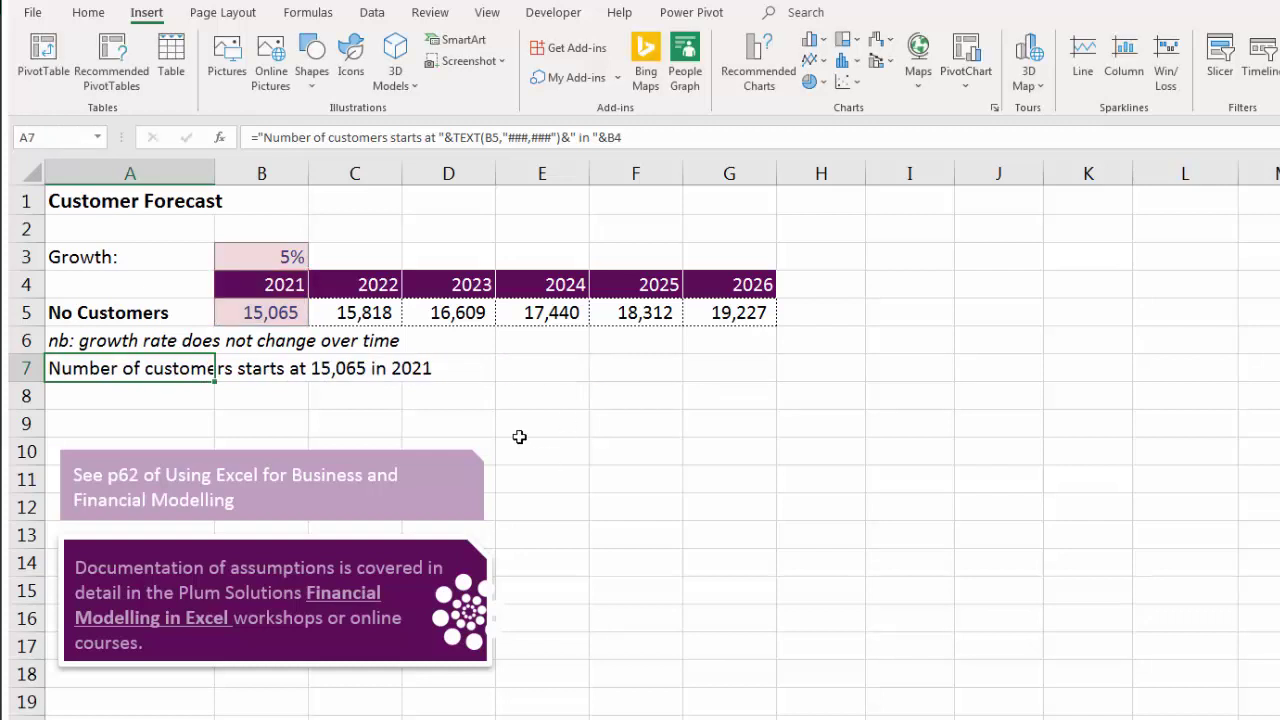
Test the dynamic text by setting the 2021 customer number in B5 to 4542, and undo the change.
{"action": "left_click", "coordinate": [286, 314]}
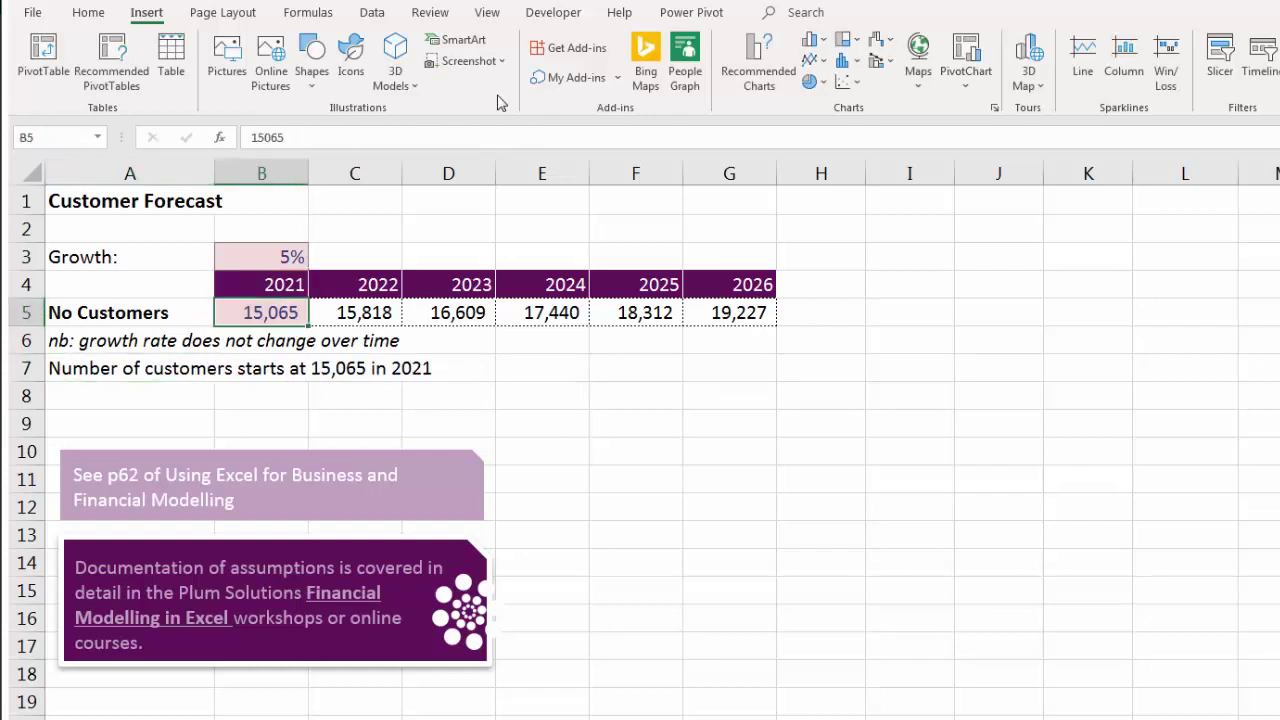
{"action": "type", "text": "4542"}
{"action": "key", "text": "Return"}
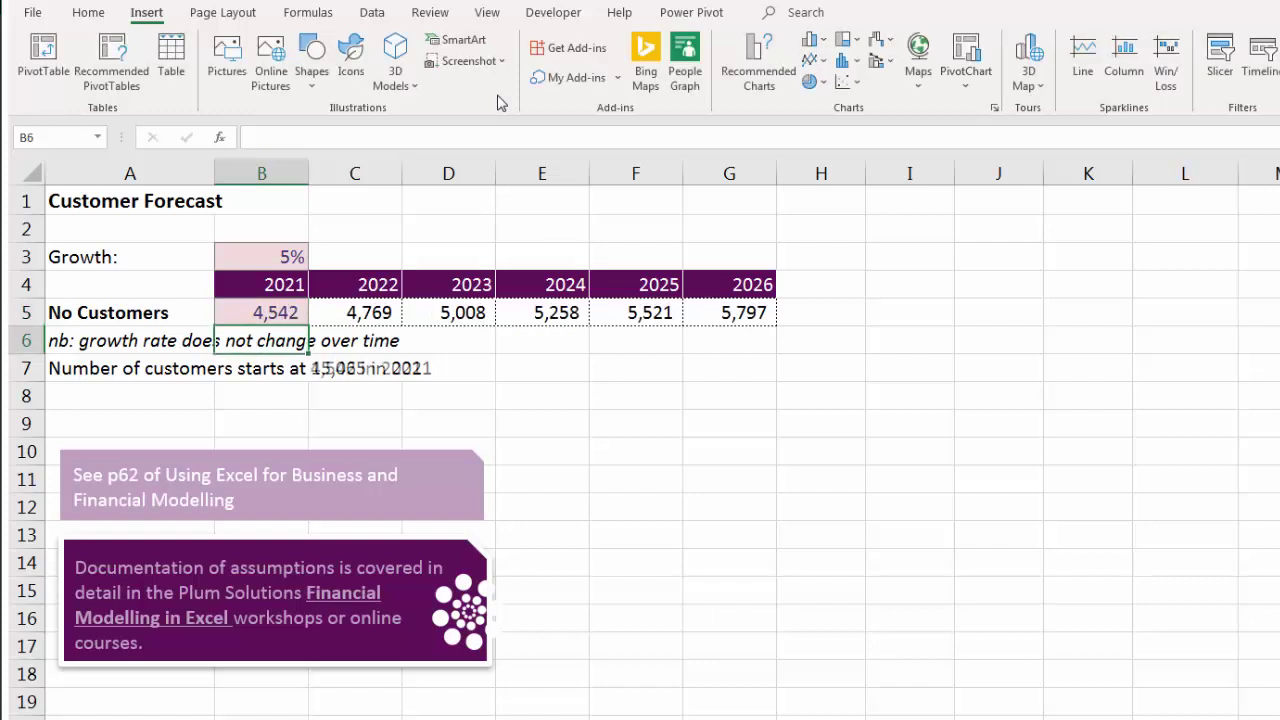
{"action": "key", "text": "ctrl+z"}
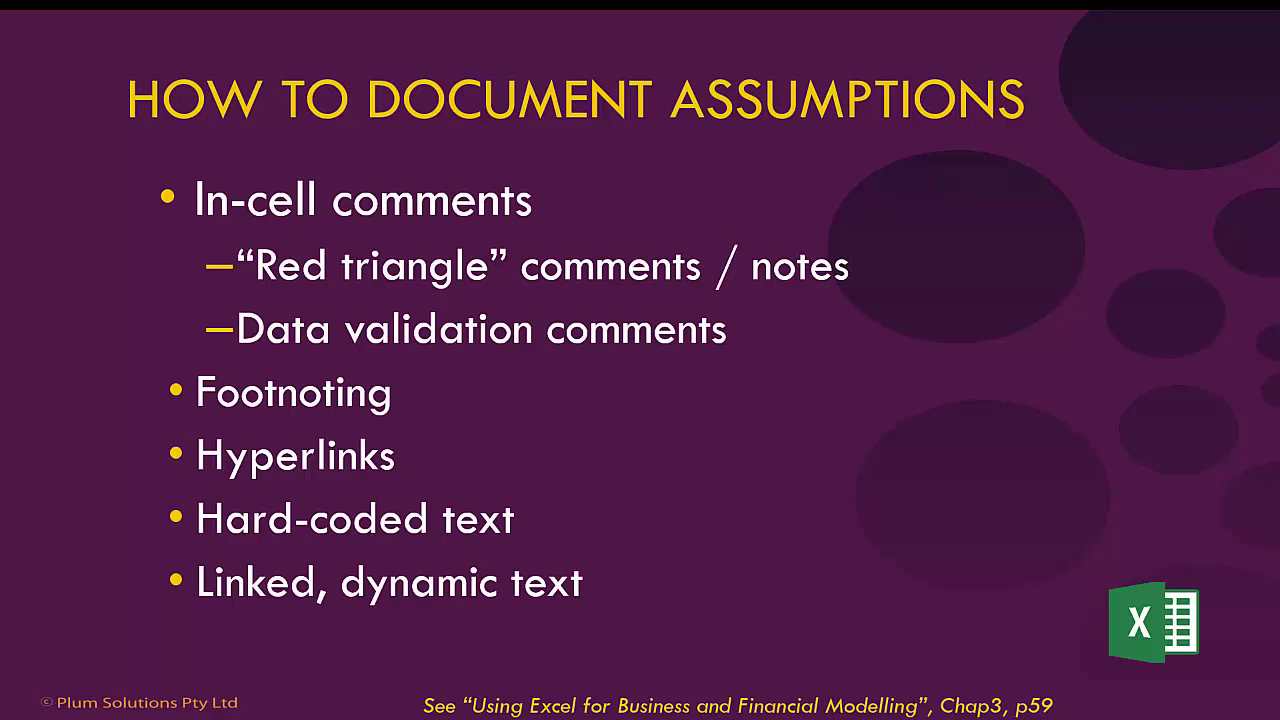
{"action": "key", "text": "Right"}
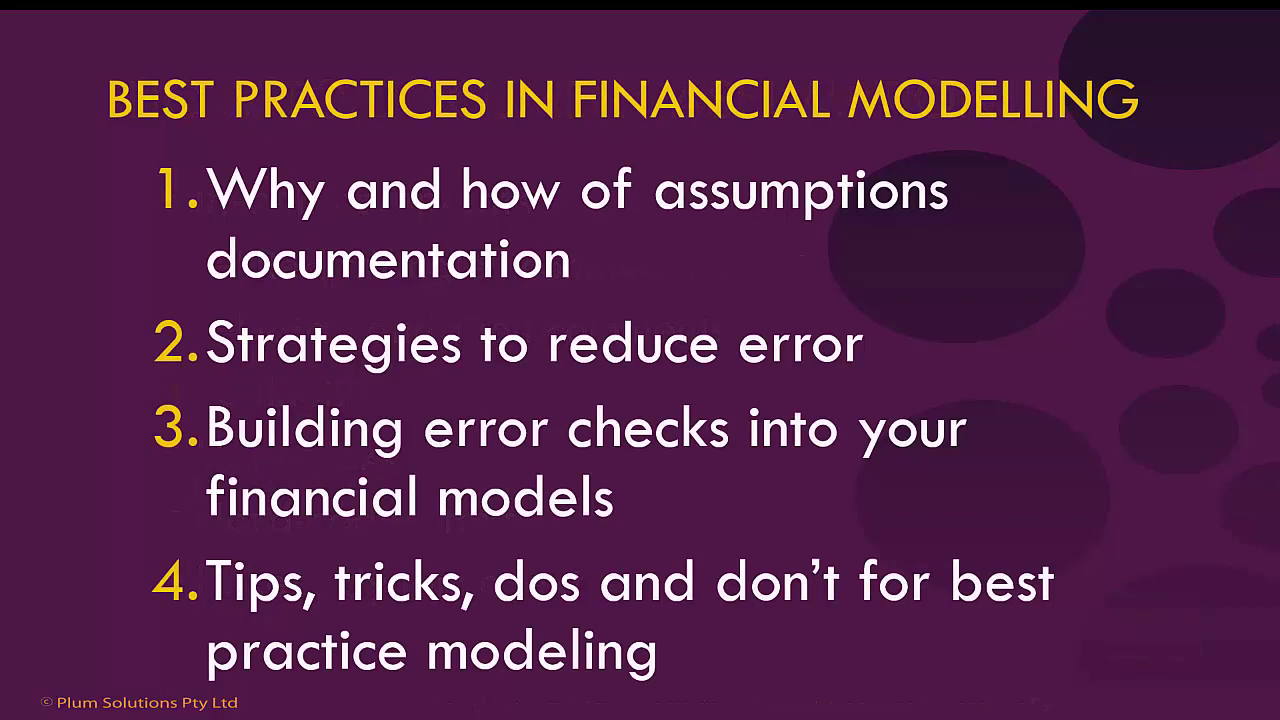
{"action": "key", "text": "Right"}
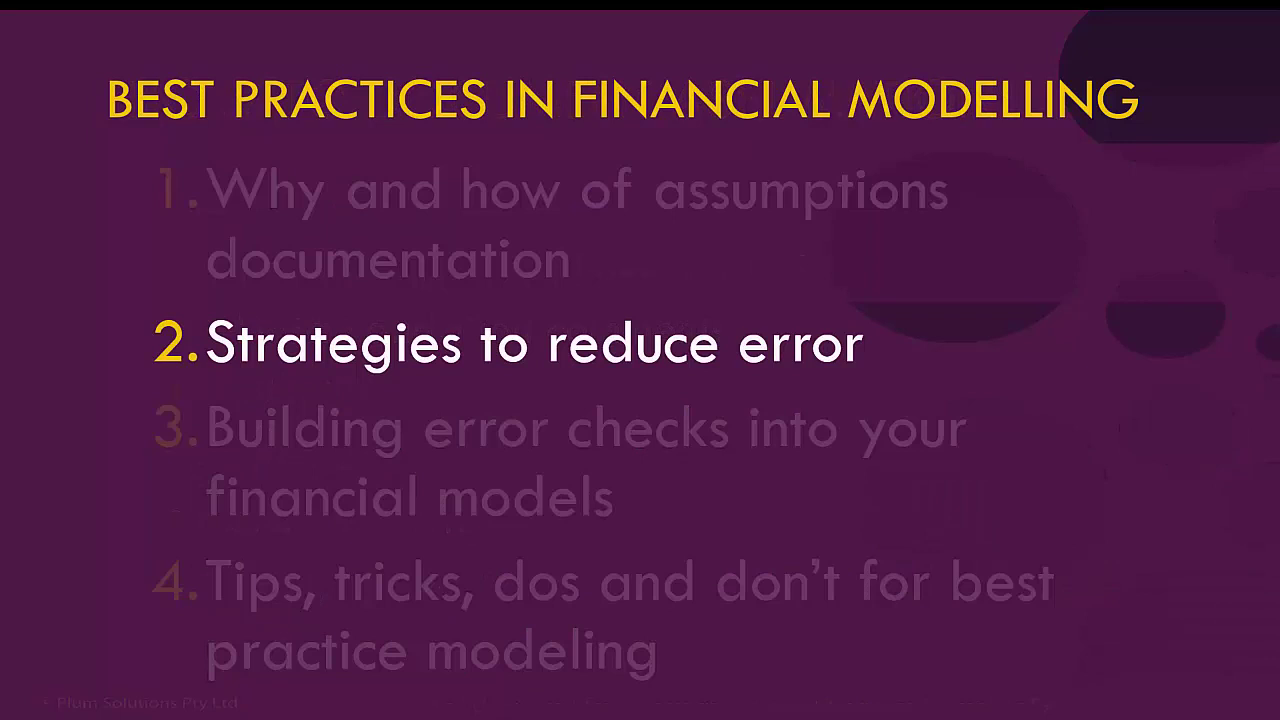